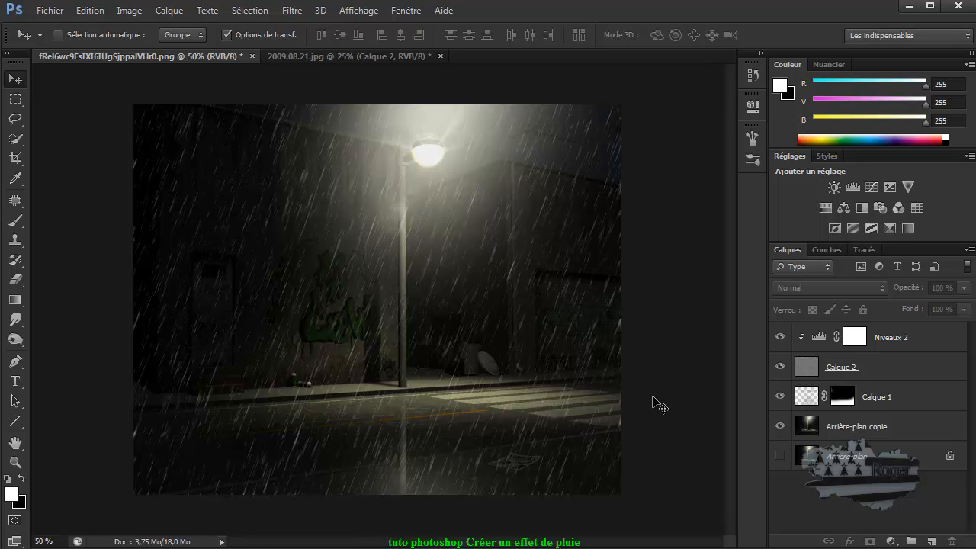
# Step: Compare the street-lamp image with and without the Niveaux 2, Calque 2 and Calque 1 layers by toggling their visibility
pyautogui.click(781, 348)
pyautogui.click(779, 367)
pyautogui.click(779, 396)
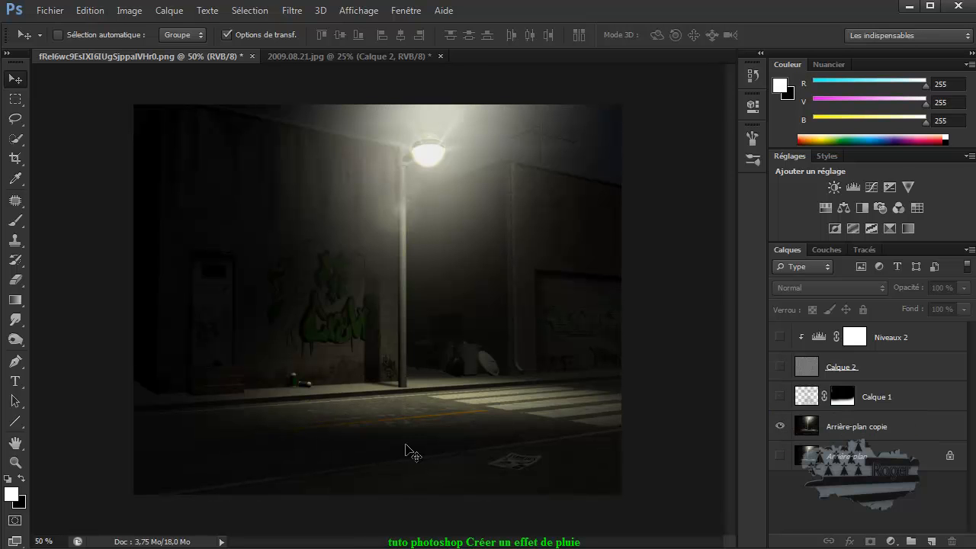
pyautogui.click(779, 397)
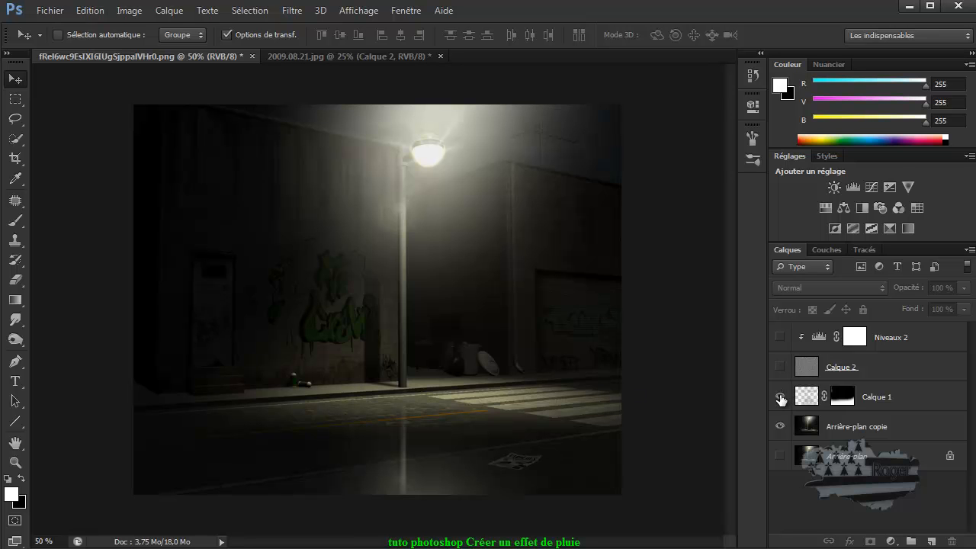
pyautogui.click(779, 367)
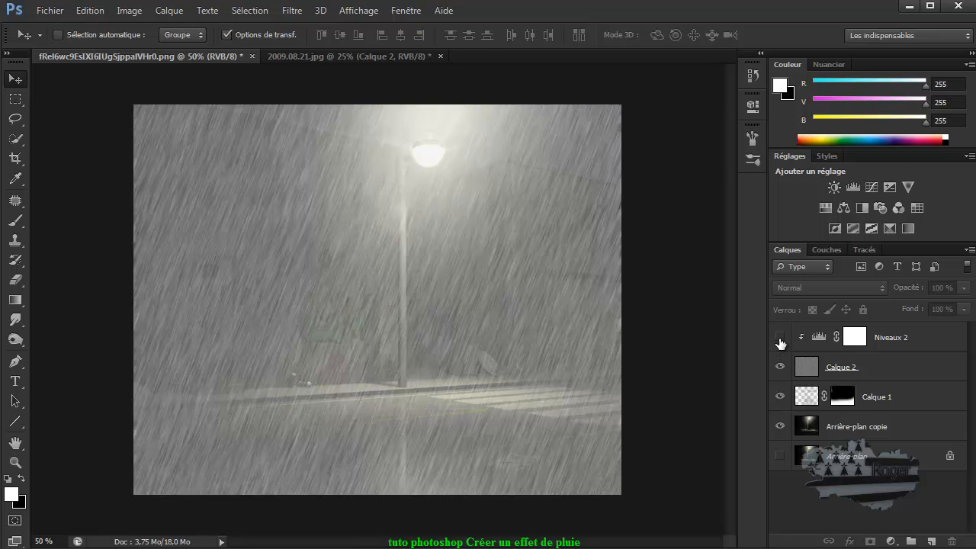
pyautogui.click(779, 337)
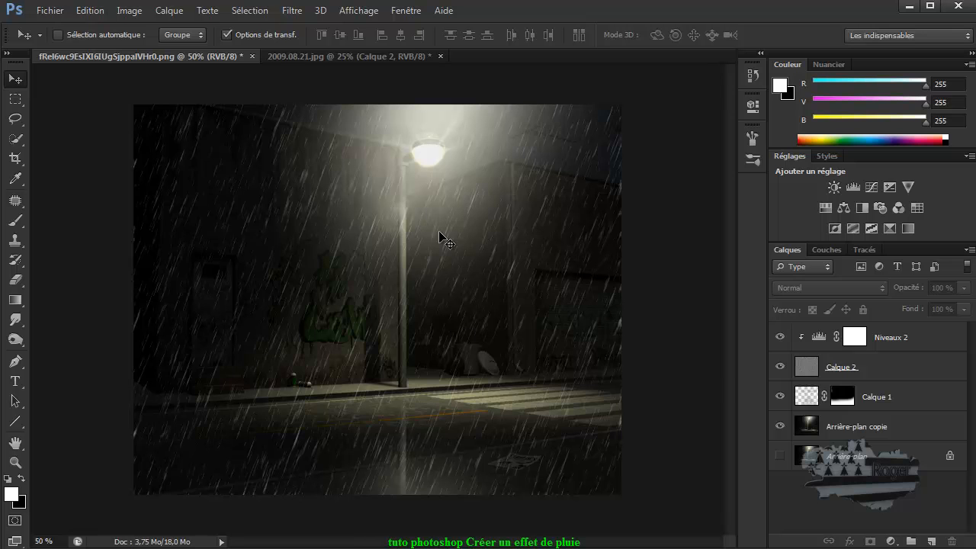
# Step: Switch to the 2009.08.21.jpg document and delete Niveaux 1, Calque 2 and Calque 1 above Arrière-plan copie
pyautogui.click(338, 58)
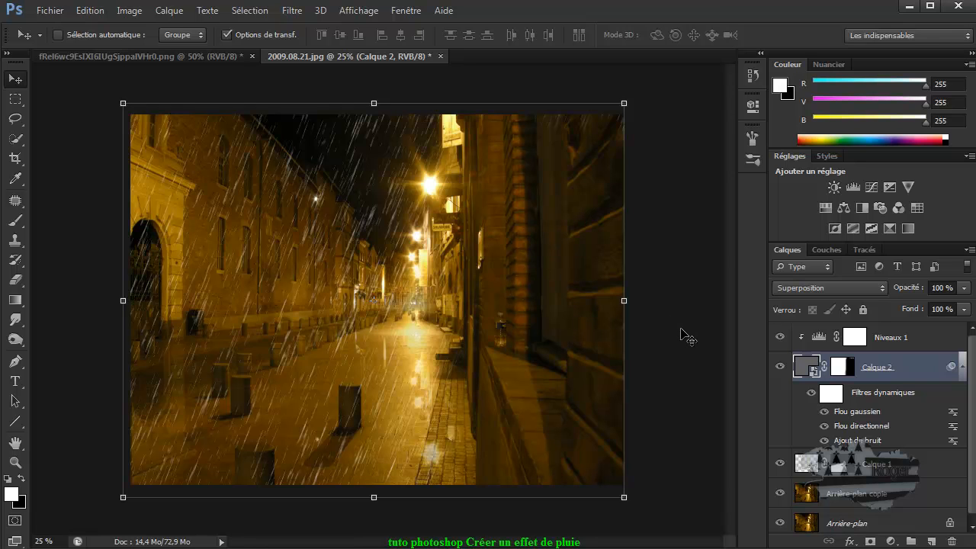
pyautogui.click(900, 336)
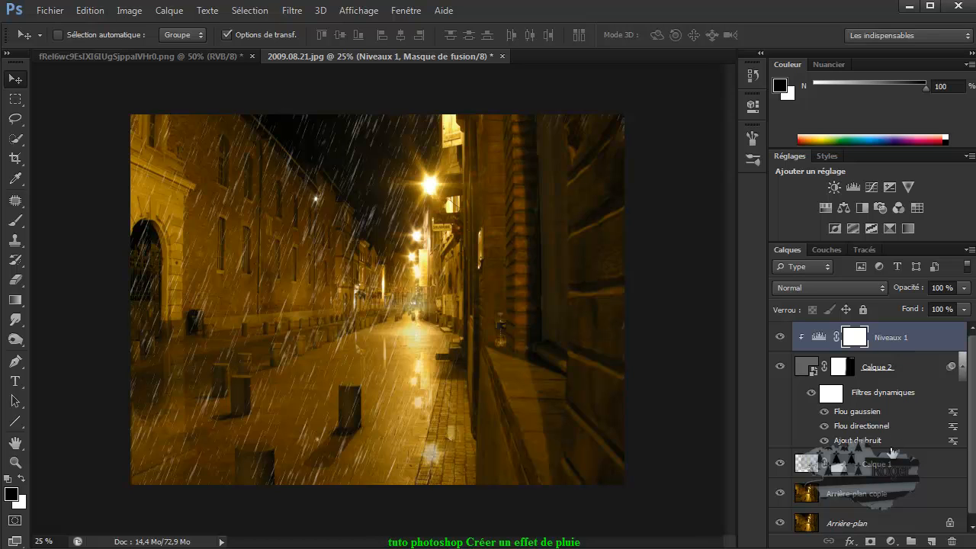
pyautogui.keyDown('shift'); pyautogui.click(901, 471); pyautogui.keyUp('shift')
pyautogui.moveTo(905, 465); pyautogui.dragTo(951, 541)
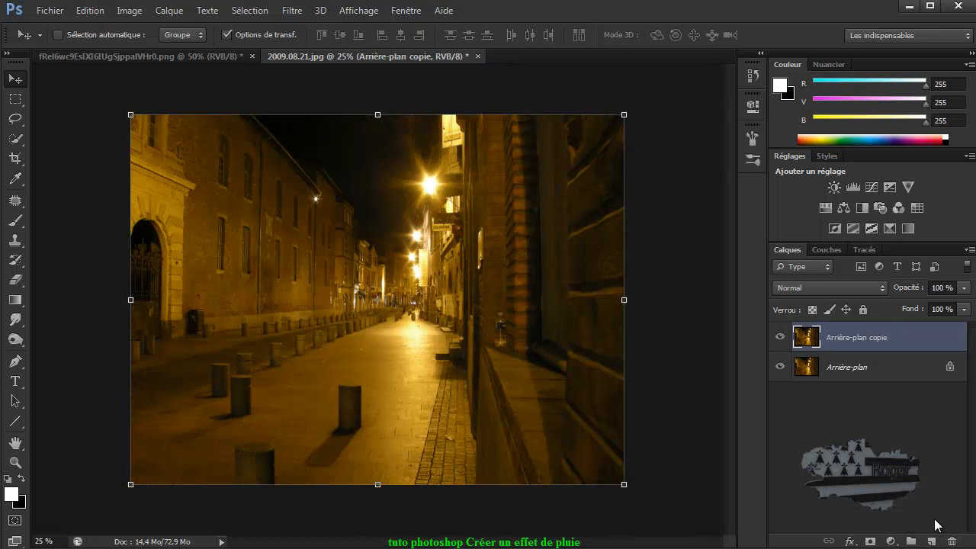
# Step: Return to the street-lamp document and delete the Niveaux 2, Calque 2 and Calque 1 layers
pyautogui.click(228, 55)
pyautogui.click(928, 343)
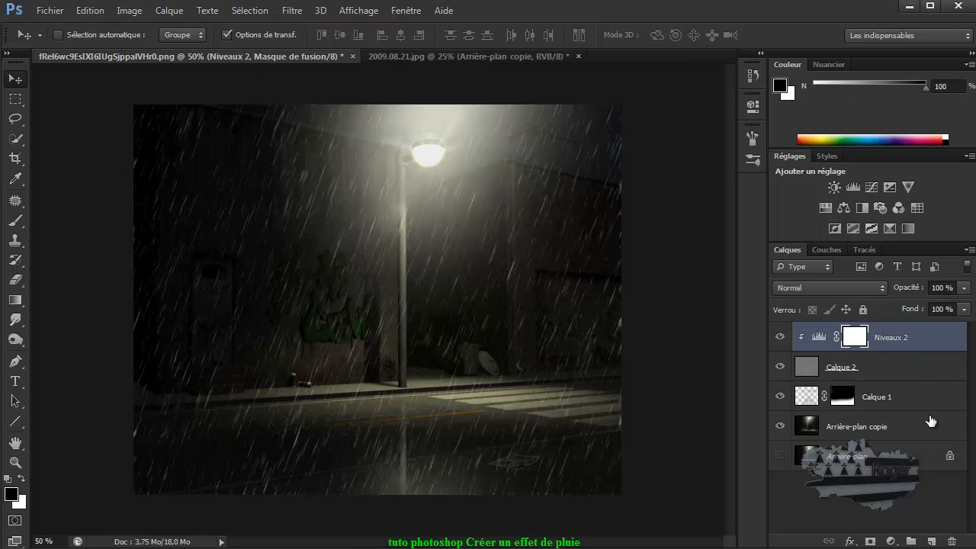
pyautogui.keyDown('shift'); pyautogui.click(933, 402); pyautogui.keyUp('shift')
pyautogui.moveTo(933, 401); pyautogui.dragTo(952, 541)
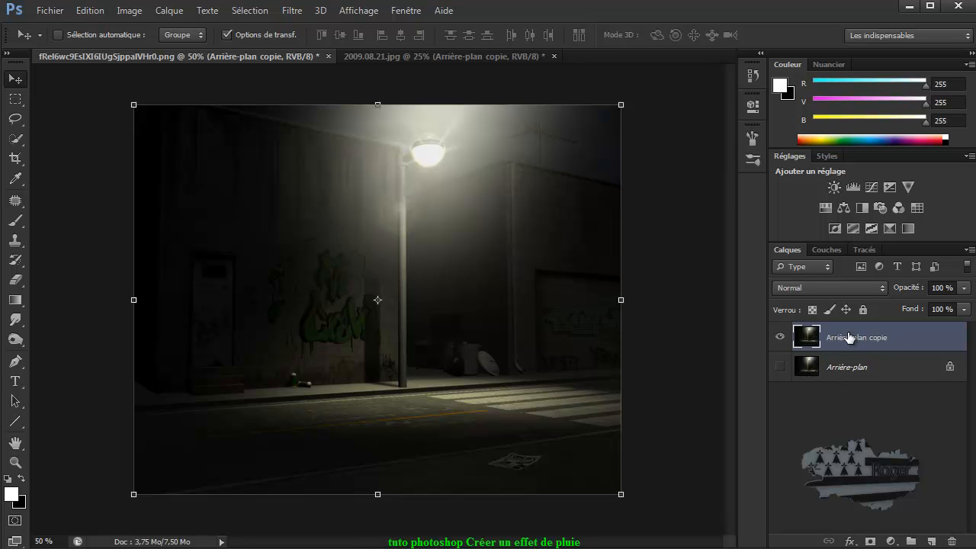
# Step: Load the RVB channel's highlights as a selection, copy them from Arrière-plan copie to a new layer, and check that layer in isolation
pyautogui.click(822, 250)
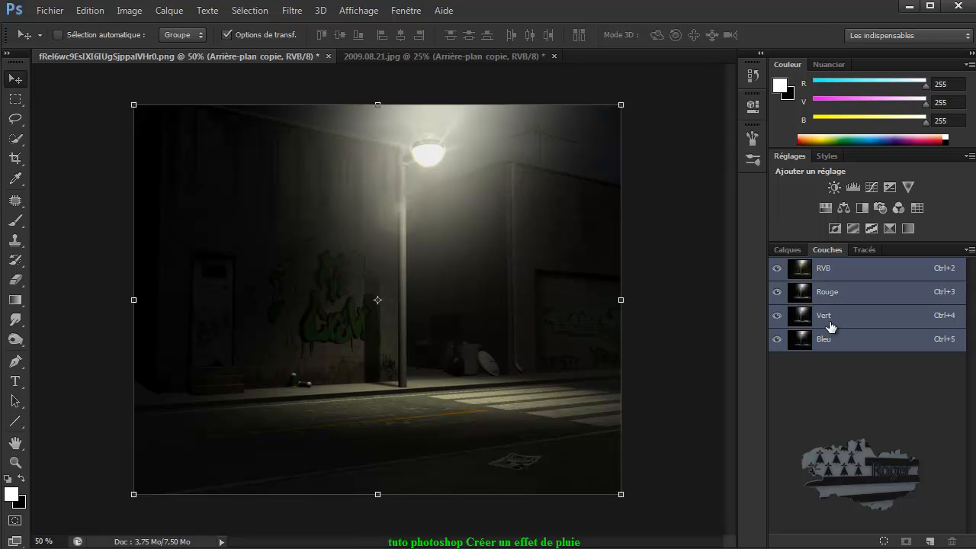
pyautogui.keyDown('ctrl'); pyautogui.click(803, 270); pyautogui.keyUp('ctrl')
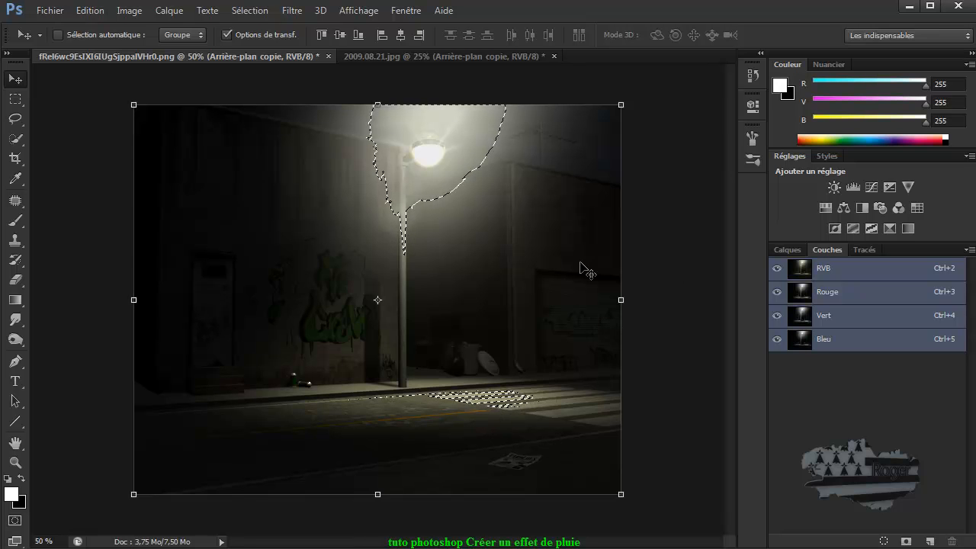
pyautogui.click(786, 250)
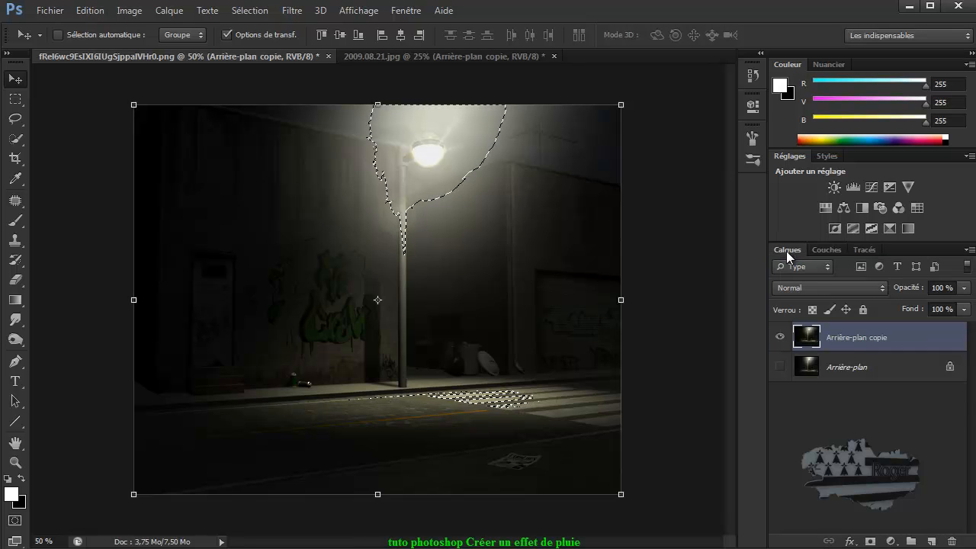
pyautogui.hotkey('ctrl', 'j')
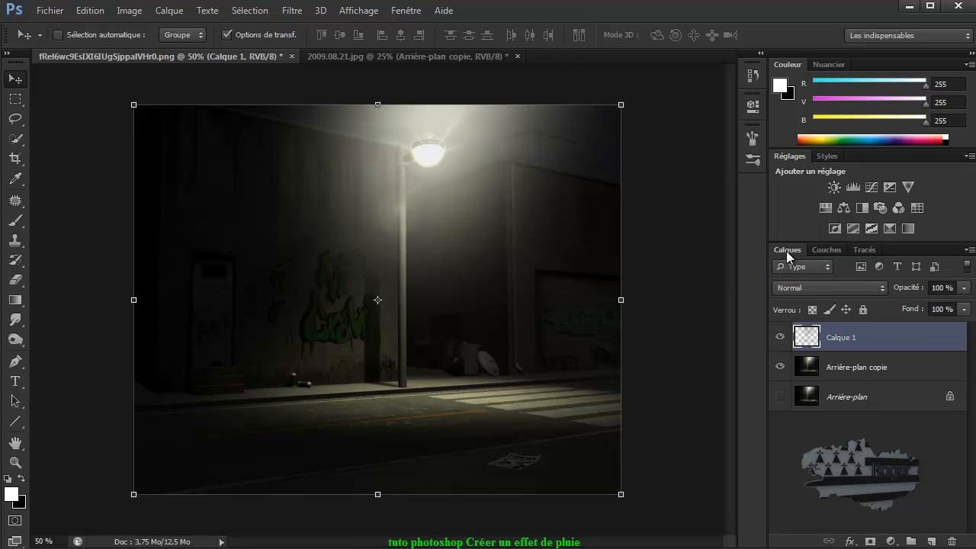
pyautogui.click(780, 367)
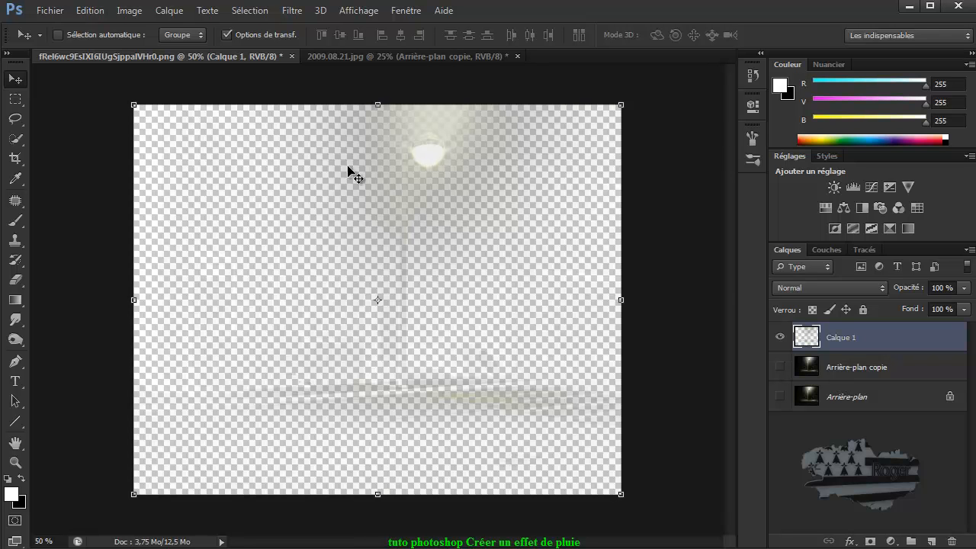
pyautogui.click(779, 368)
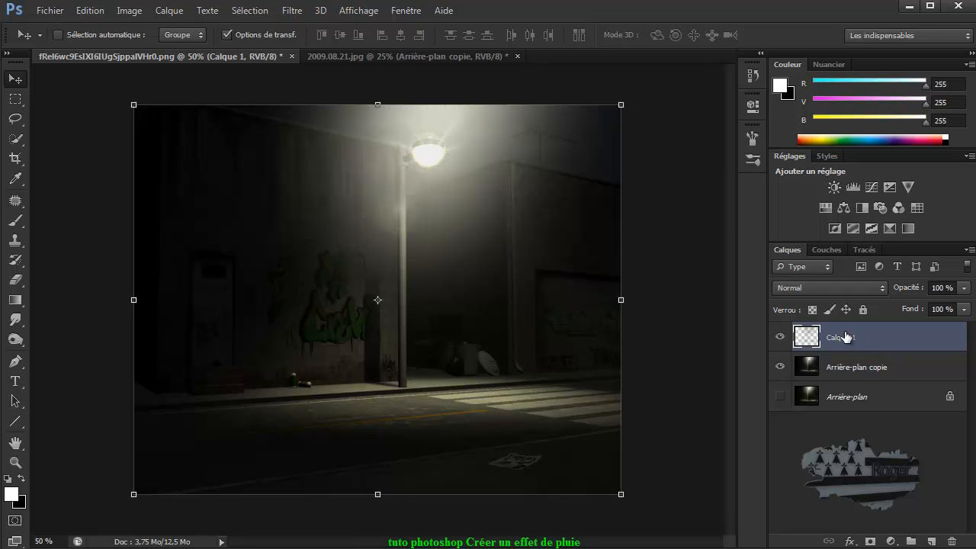
# Step: Flip Calque 1 vertically and move it down so the mirrored lamp post lines up beneath the original as a road reflection
pyautogui.click(93, 10)
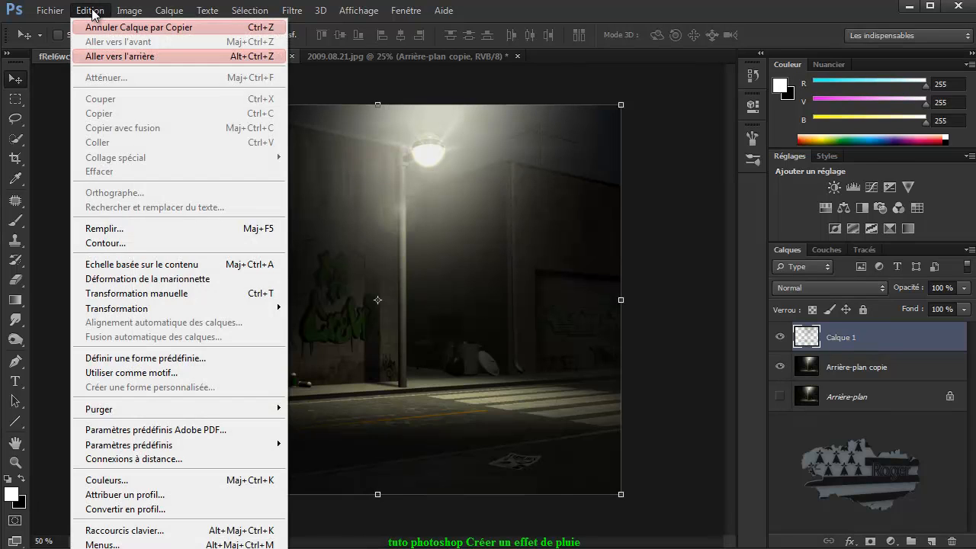
pyautogui.moveTo(124, 307)
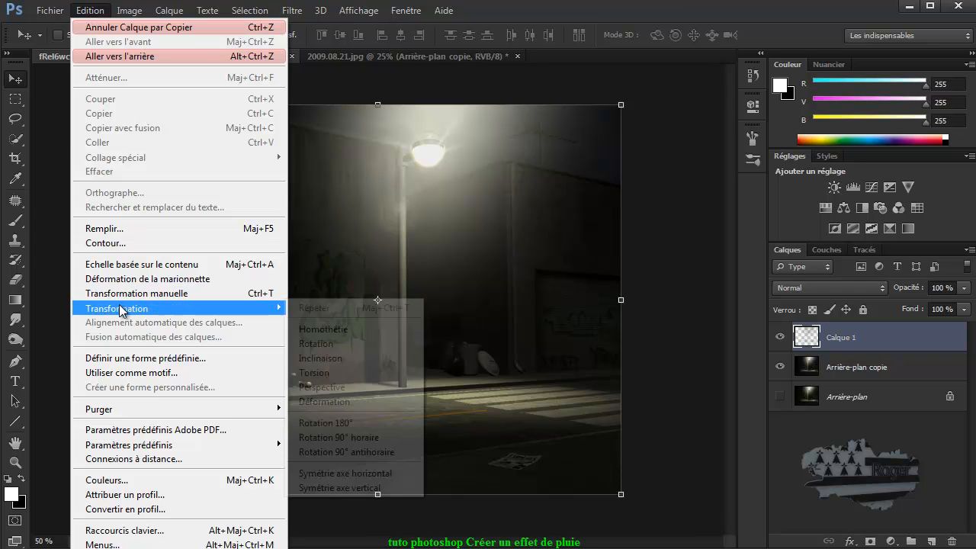
pyautogui.click(339, 488)
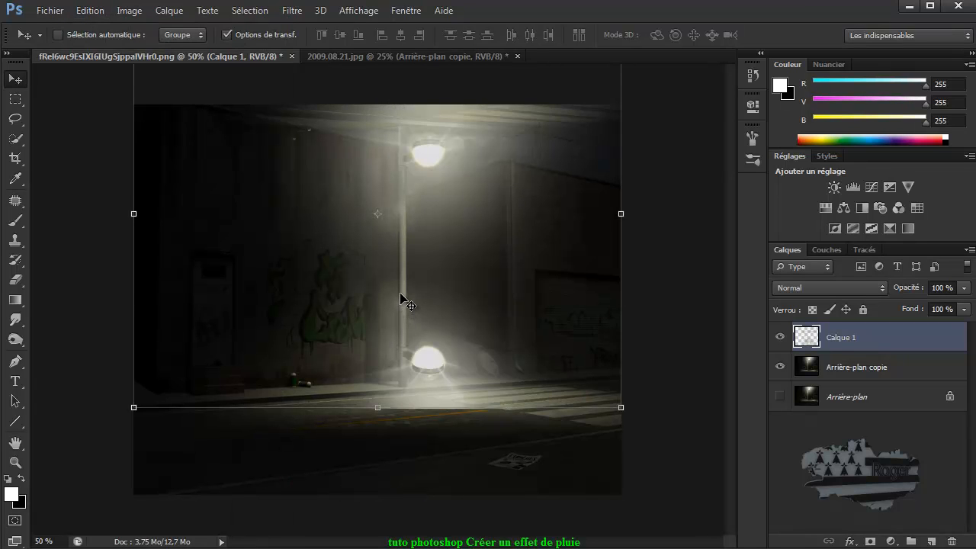
pyautogui.moveTo(398, 303); pyautogui.dragTo(619, 495)
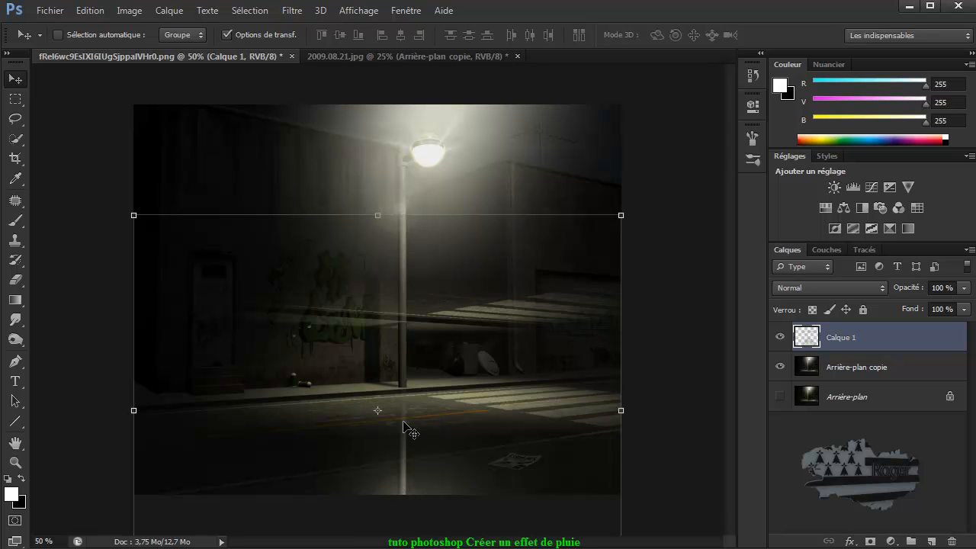
pyautogui.moveTo(406, 413); pyautogui.dragTo(401, 303)
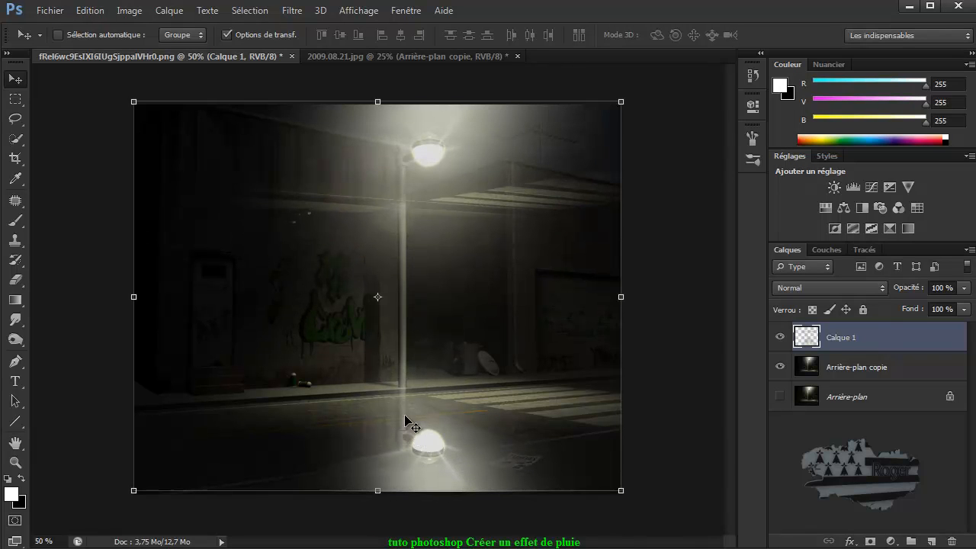
pyautogui.moveTo(404, 417); pyautogui.dragTo(405, 516)
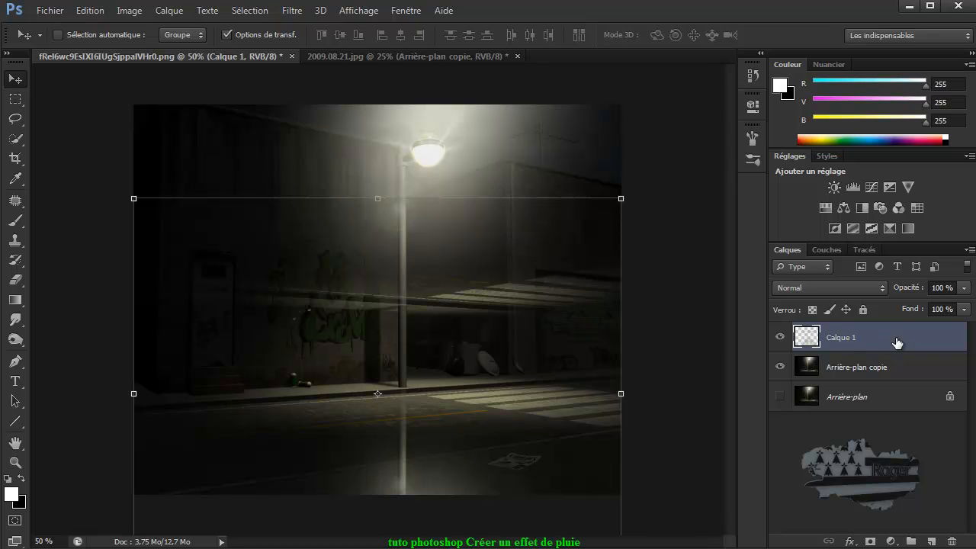
# Step: Add a layer mask to Calque 1 and paint it black with a 480 px brush over the scene above the road
pyautogui.click(870, 541)
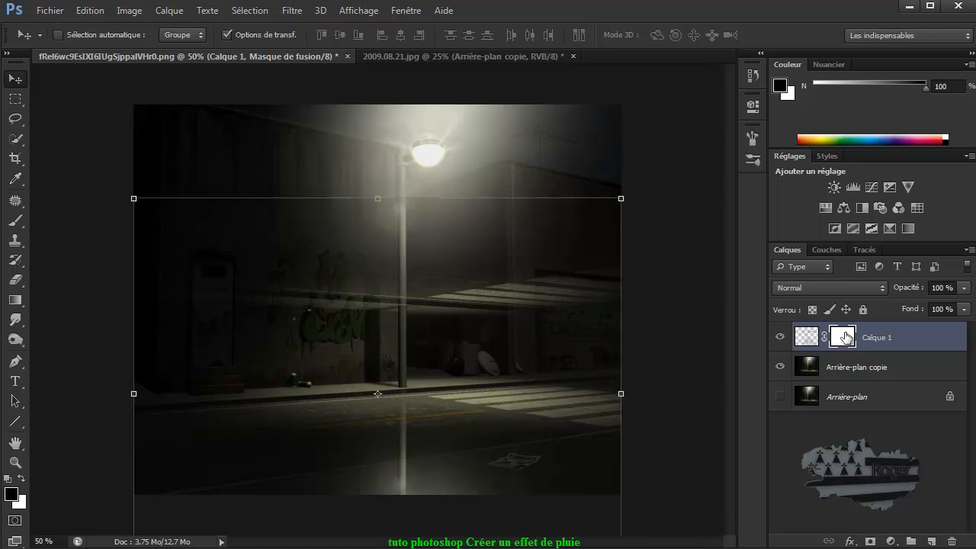
pyautogui.click(15, 221)
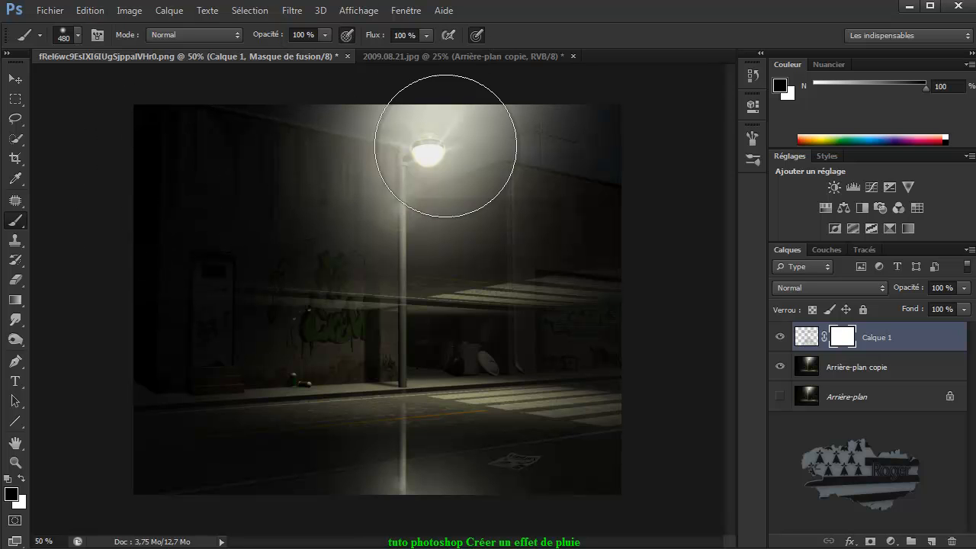
pyautogui.moveTo(202, 224)
pyautogui.mouseDown()
pyautogui.moveTo(235, 262)
pyautogui.moveTo(531, 261)
pyautogui.moveTo(584, 298)
pyautogui.moveTo(530, 297)
pyautogui.mouseUp()
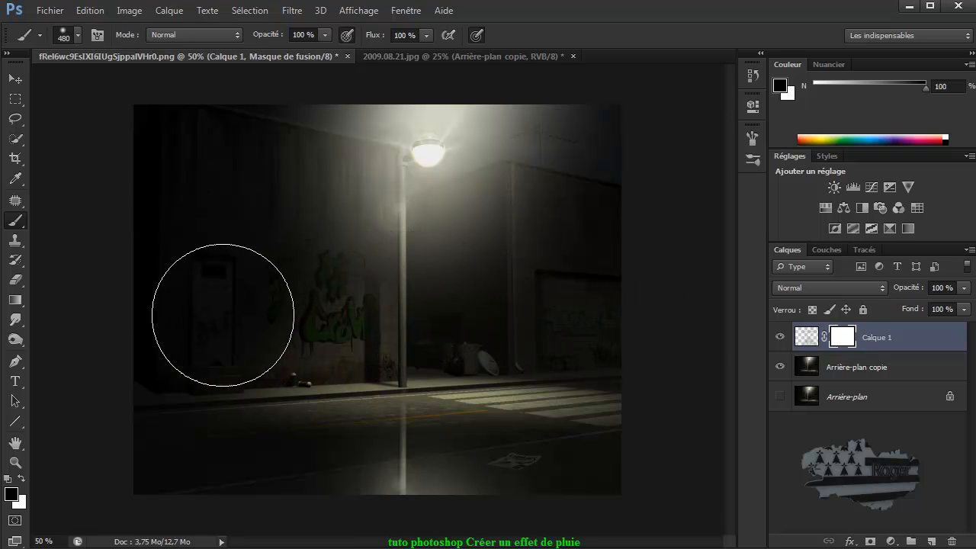
pyautogui.moveTo(164, 184)
pyautogui.mouseDown()
pyautogui.moveTo(255, 165)
pyautogui.moveTo(539, 159)
pyautogui.moveTo(632, 168)
pyautogui.moveTo(681, 186)
pyautogui.mouseUp()
# Step: Add a new empty layer above Calque 1, with white as the foreground and black as the background colour
pyautogui.click(931, 542)
pyautogui.press('x')
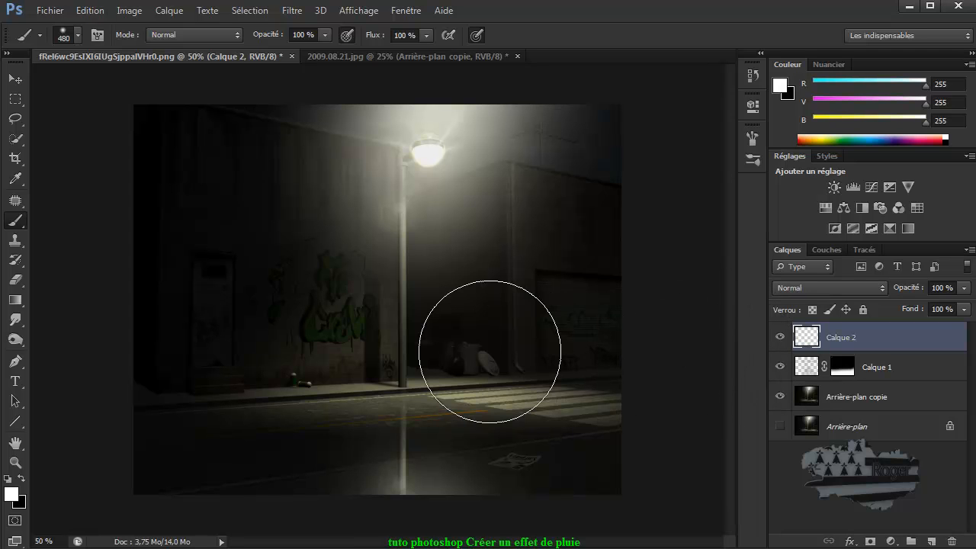
pyautogui.hotkey('ctrl', 'BackSpace')
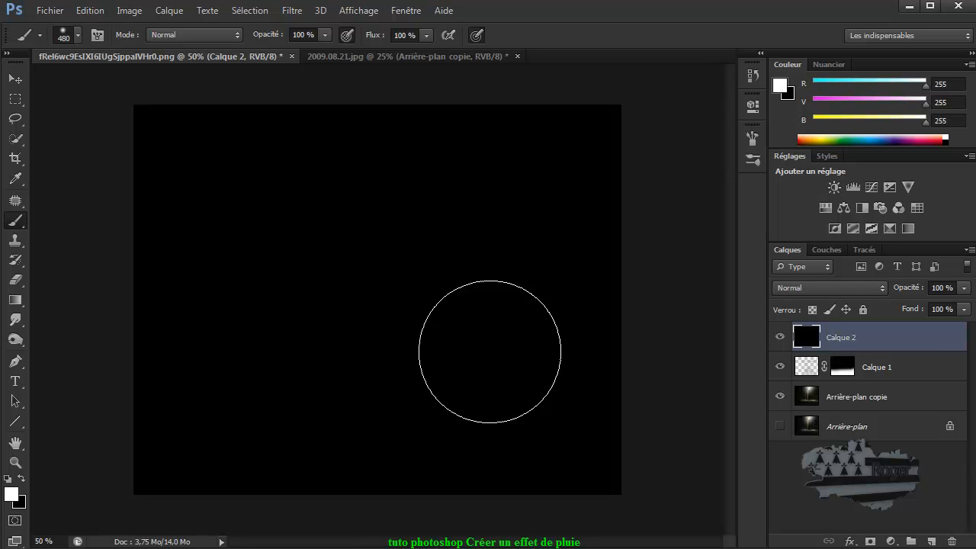
pyautogui.click(88, 12)
pyautogui.click(93, 27)
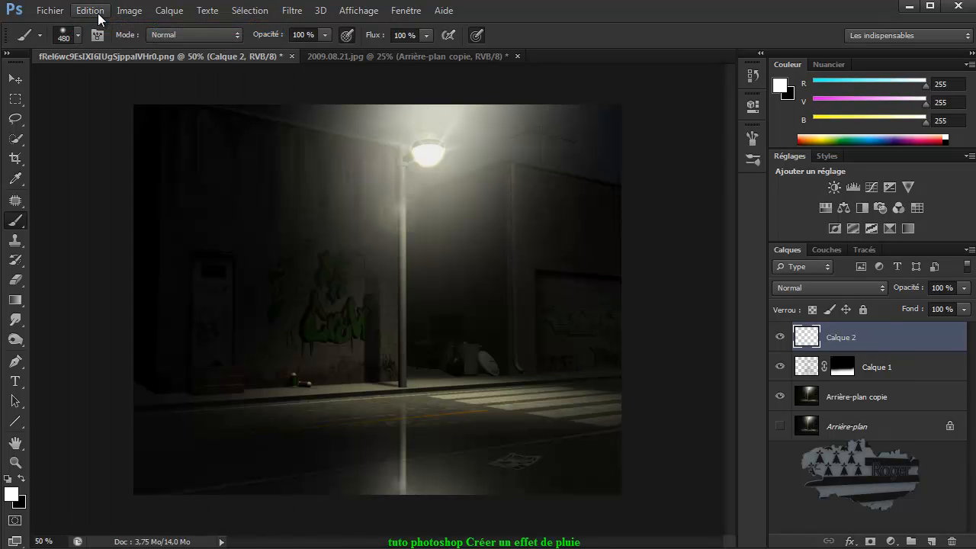
# Step: Fill Calque 2 with the black background colour at 100% opacity in Lumière tamisée mode
pyautogui.click(92, 11)
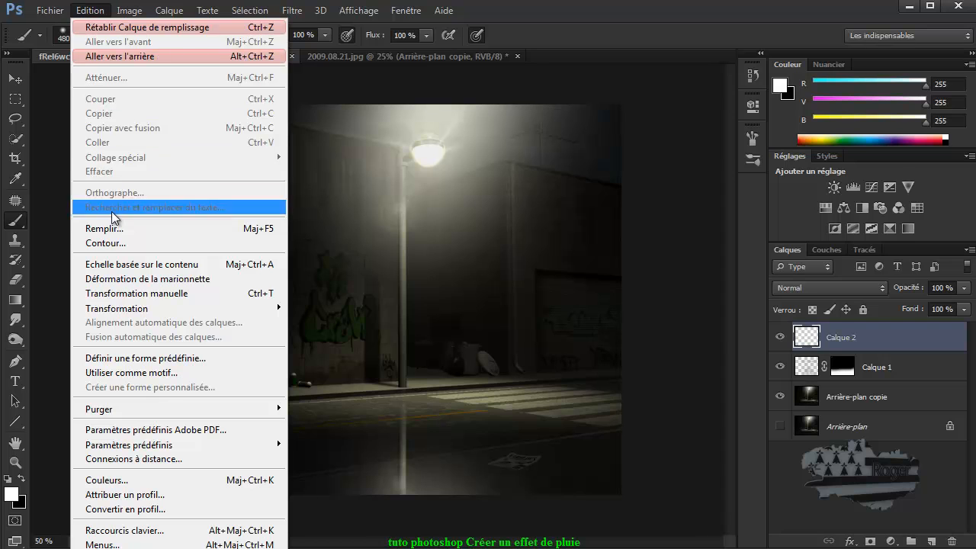
pyautogui.click(112, 228)
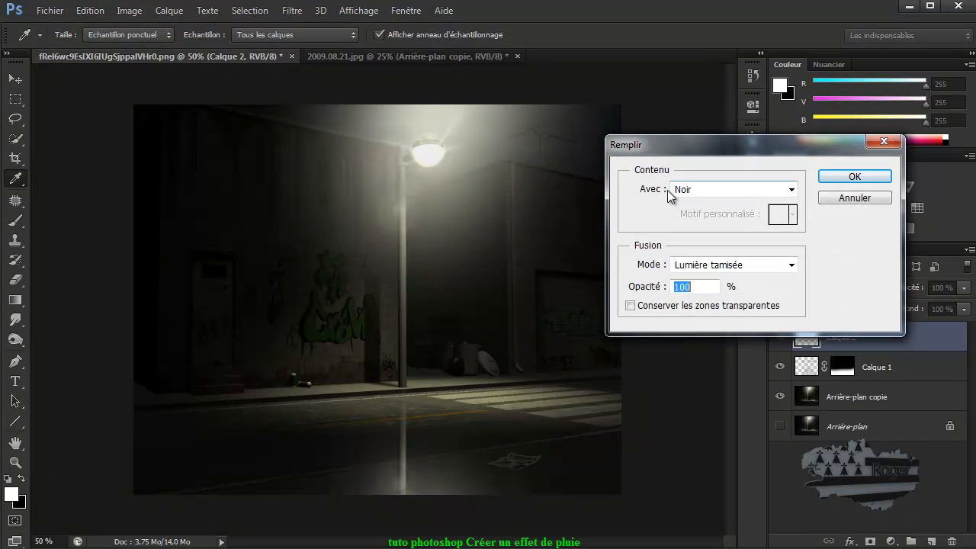
pyautogui.click(737, 190)
pyautogui.click(706, 299)
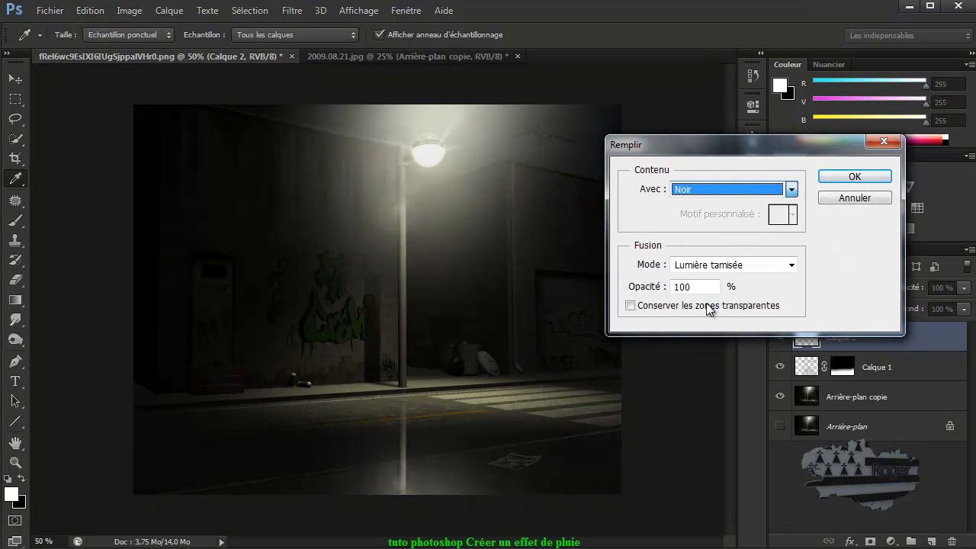
pyautogui.click(735, 193)
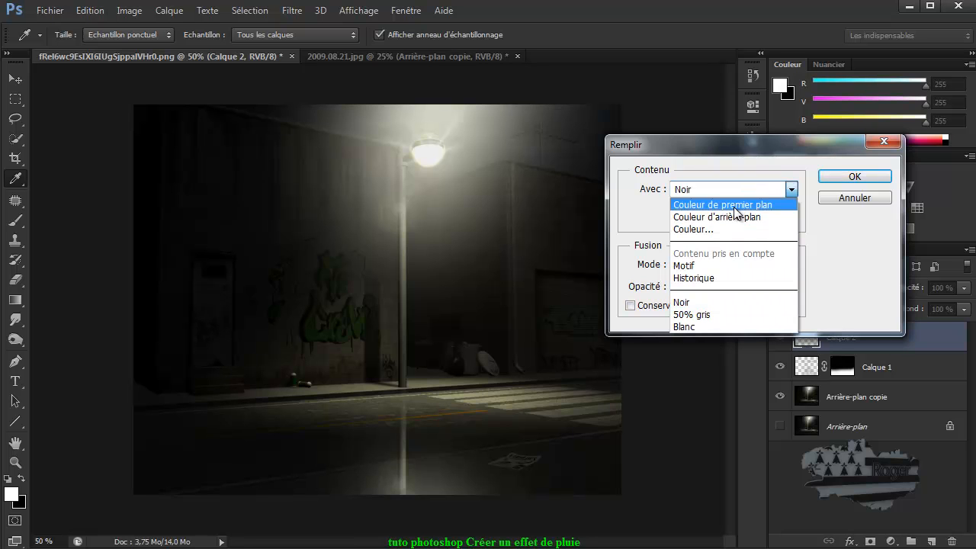
pyautogui.click(731, 218)
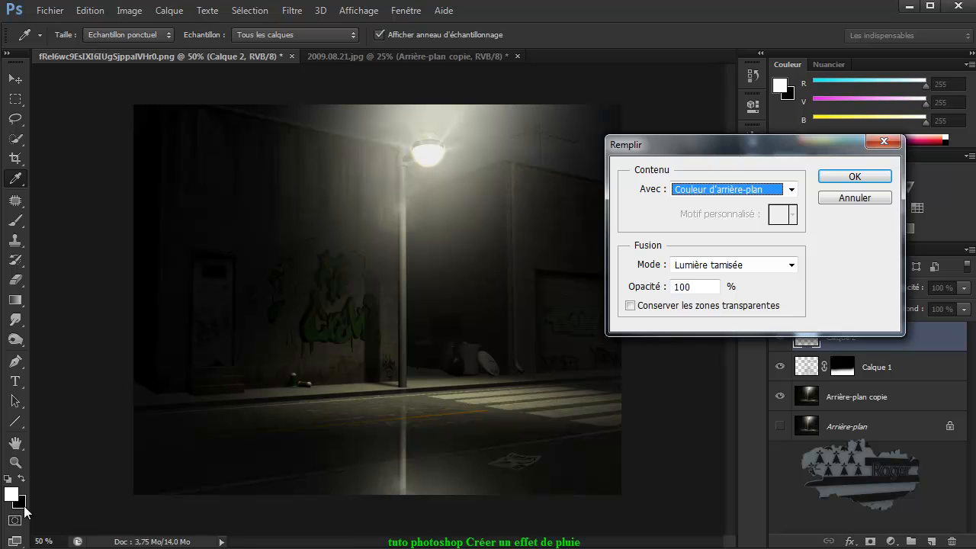
pyautogui.click(854, 176)
pyautogui.press('b')
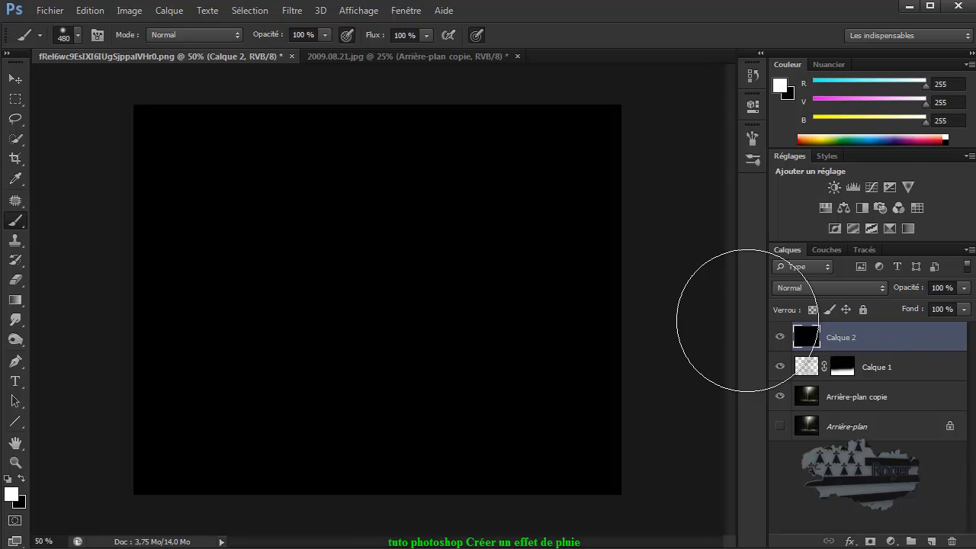
# Step: Try to refill the black Calque 2 with the white foreground colour at 100% opacity in Lumière tamisée mode
pyautogui.click(90, 11)
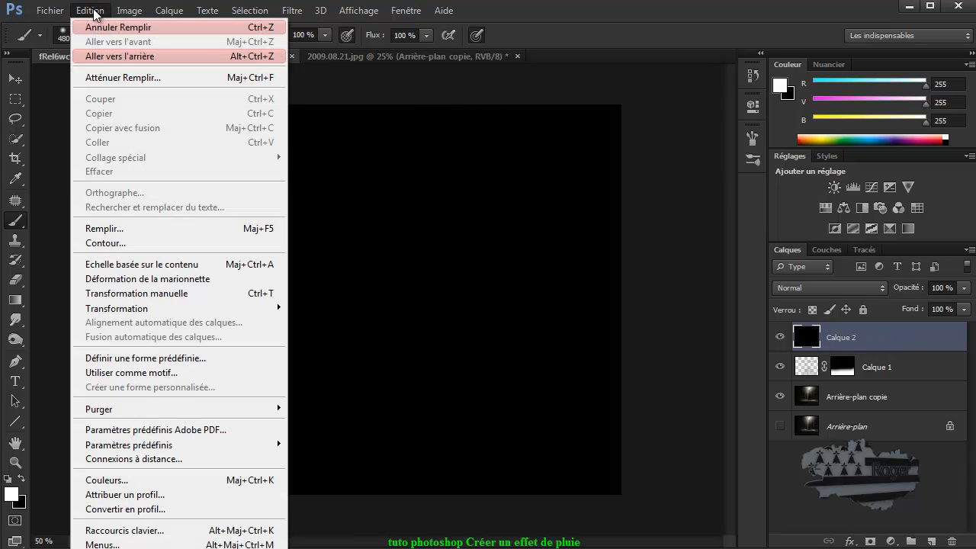
pyautogui.click(127, 225)
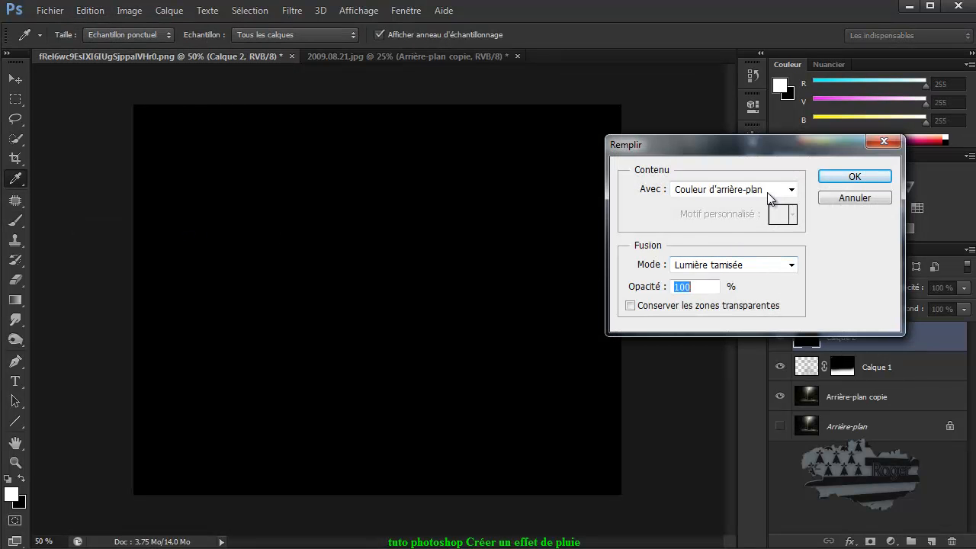
pyautogui.click(791, 191)
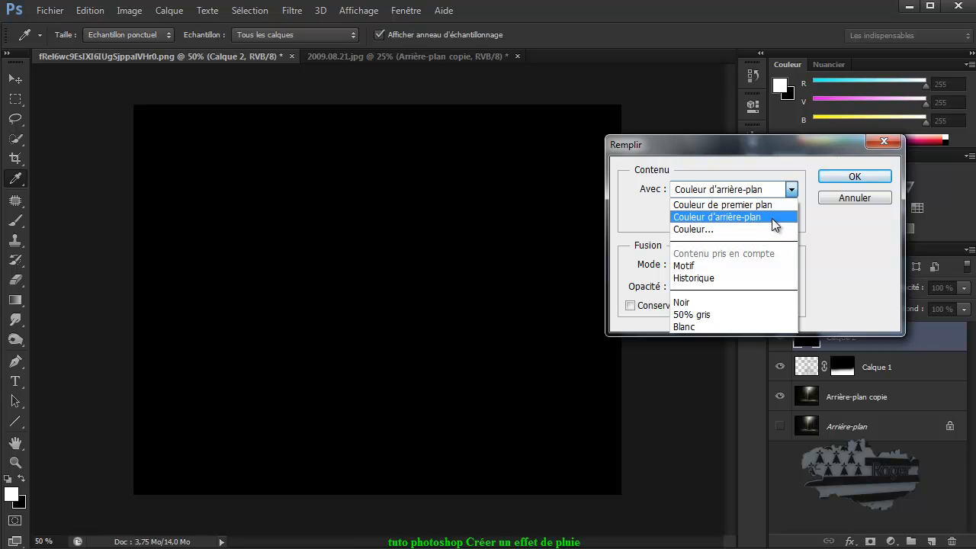
pyautogui.click(772, 205)
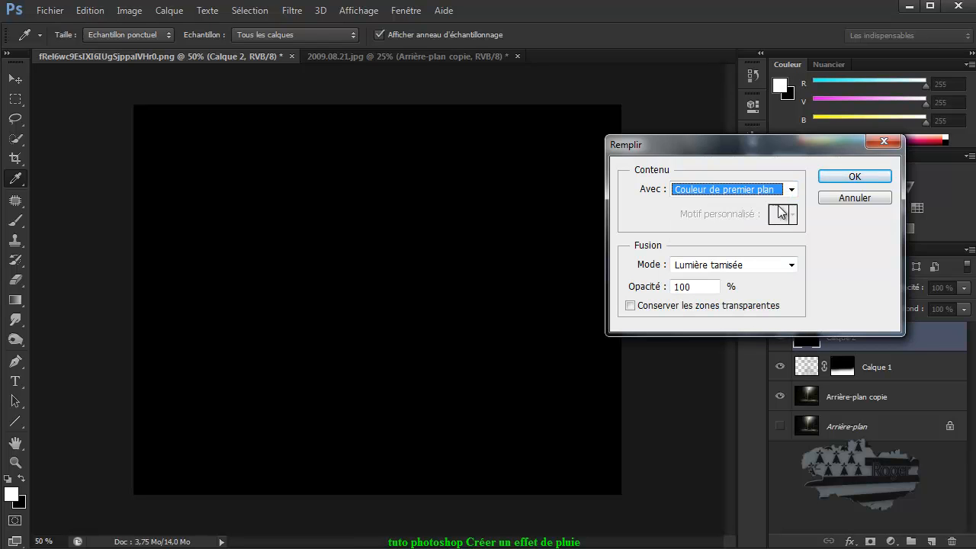
pyautogui.click(842, 177)
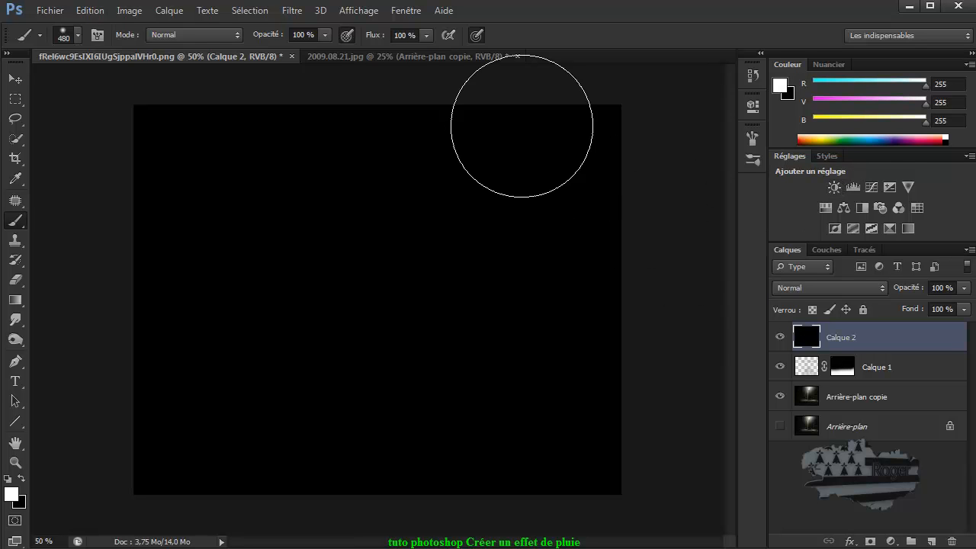
# Step: Try to fill the black Calque 2 with the Blanc content option, keeping Lumière tamisée mode at 100% opacity
pyautogui.click(93, 11)
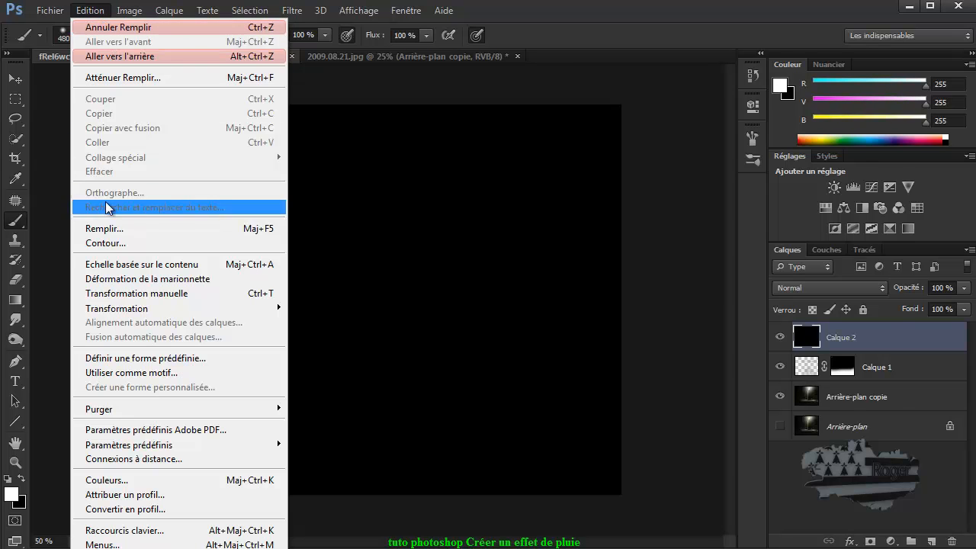
pyautogui.click(107, 228)
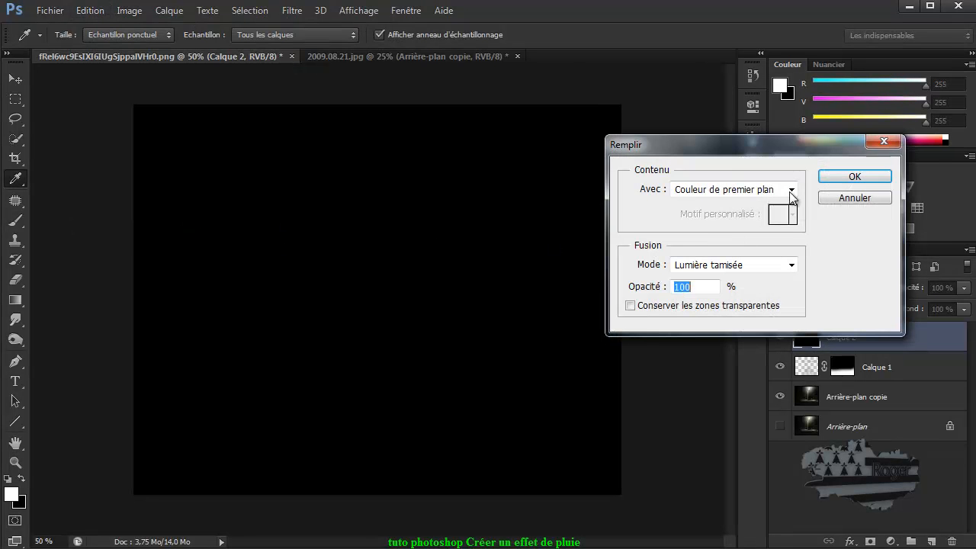
pyautogui.click(790, 189)
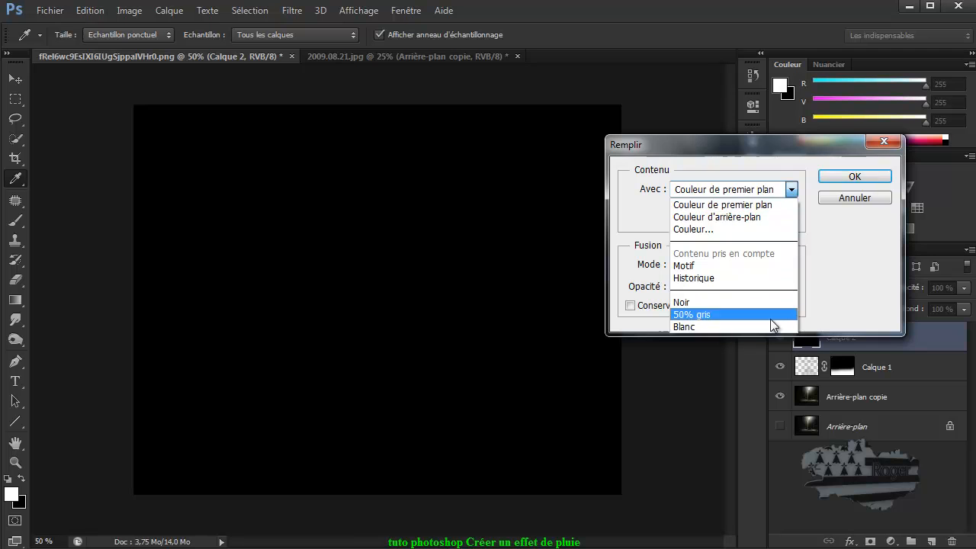
pyautogui.click(766, 325)
pyautogui.click(874, 175)
pyautogui.press('b')
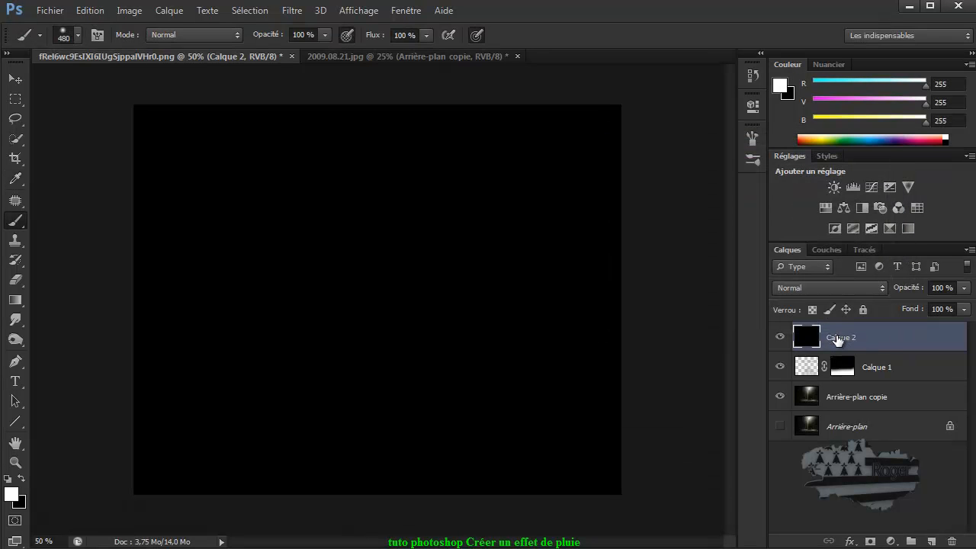
# Step: Replace the black Calque 2 with a new empty layer and fill it with Blanc at 100% opacity in Lumière tamisée mode
pyautogui.moveTo(815, 340); pyautogui.dragTo(951, 541)
pyautogui.click(931, 541)
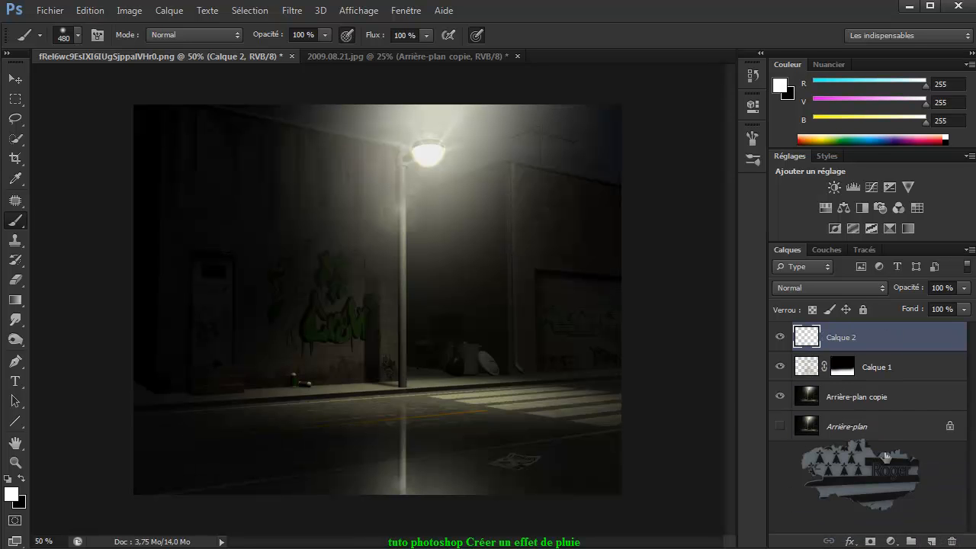
pyautogui.click(103, 14)
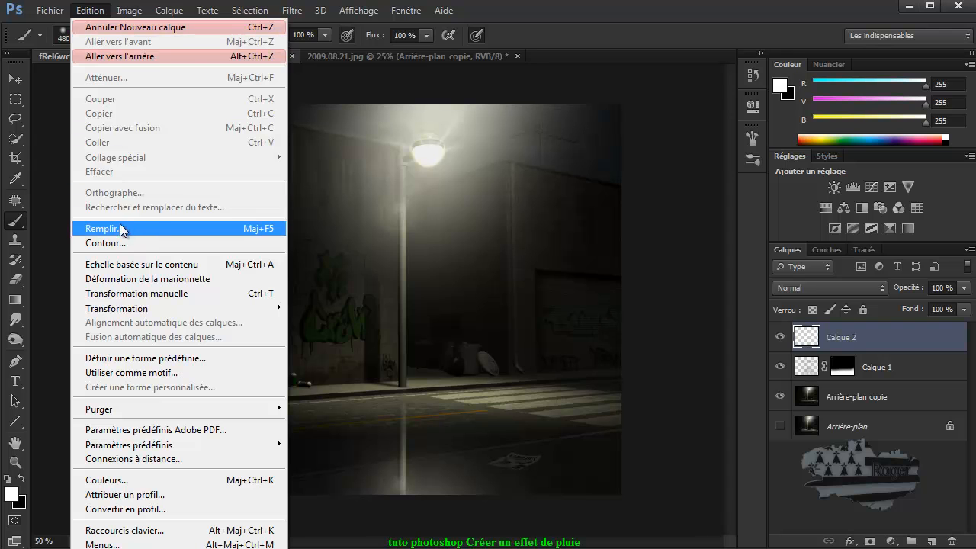
pyautogui.click(209, 230)
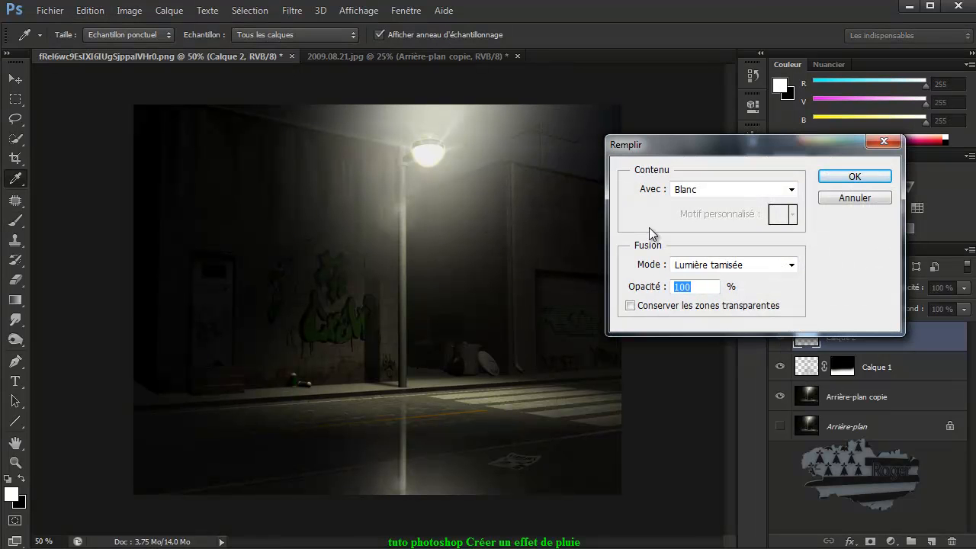
pyautogui.click(844, 178)
pyautogui.press('b')
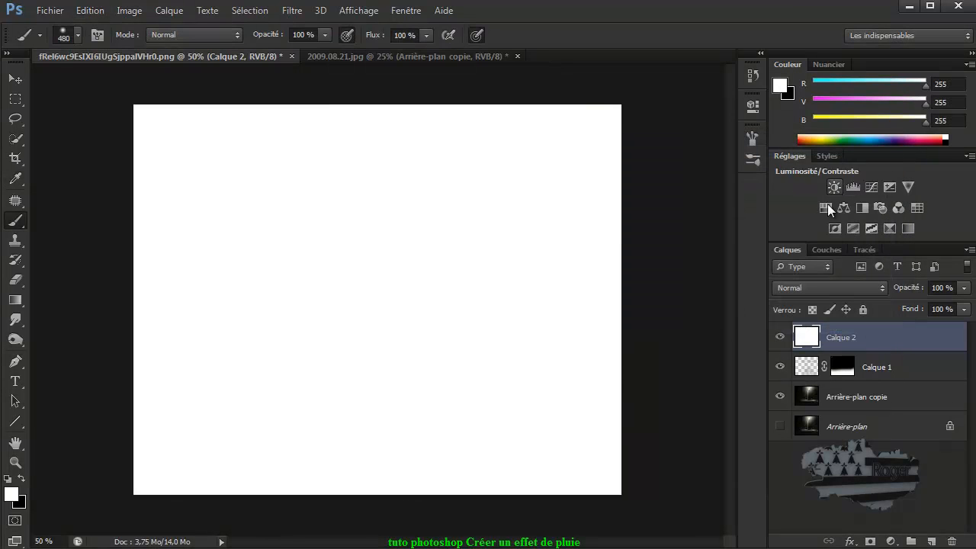
pyautogui.click(291, 12)
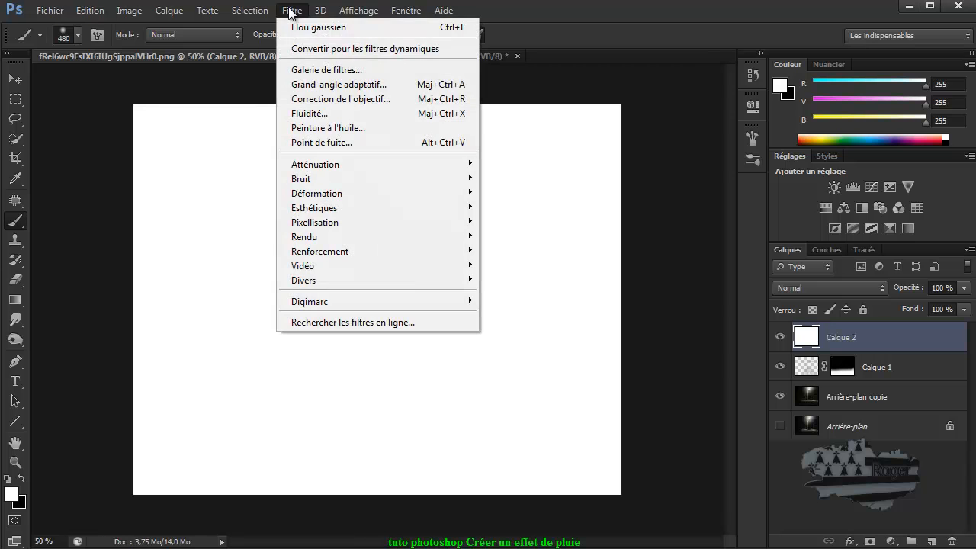
pyautogui.moveTo(304, 177)
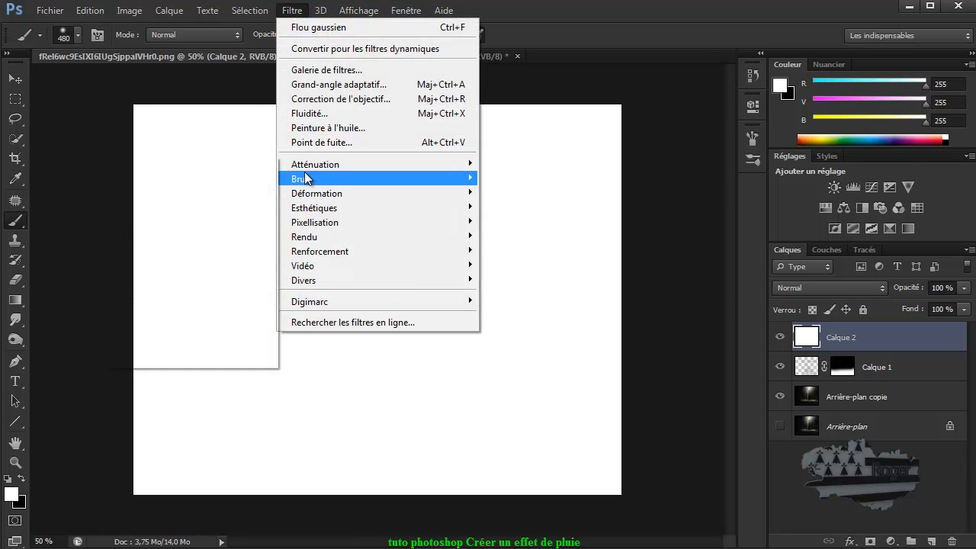
pyautogui.click(227, 179)
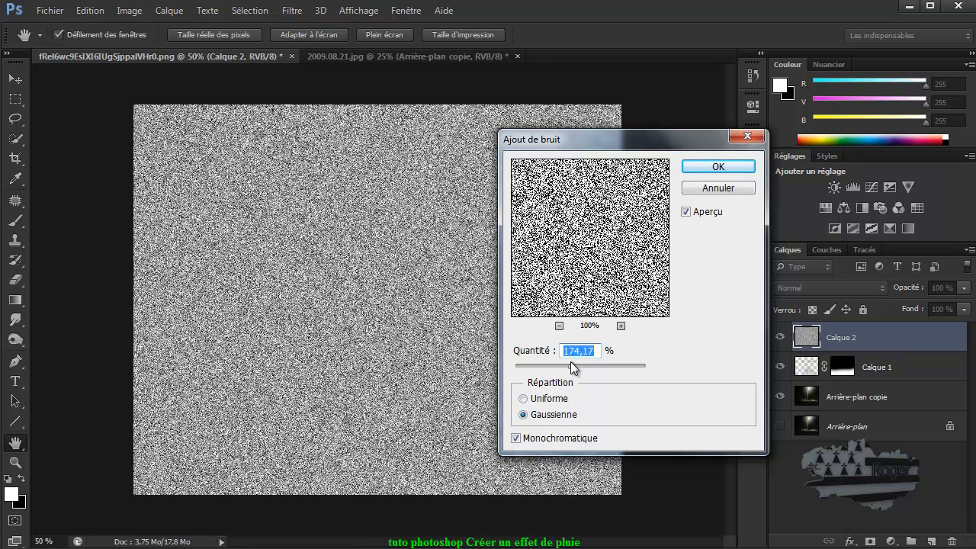
pyautogui.moveTo(590, 370); pyautogui.dragTo(601, 371)
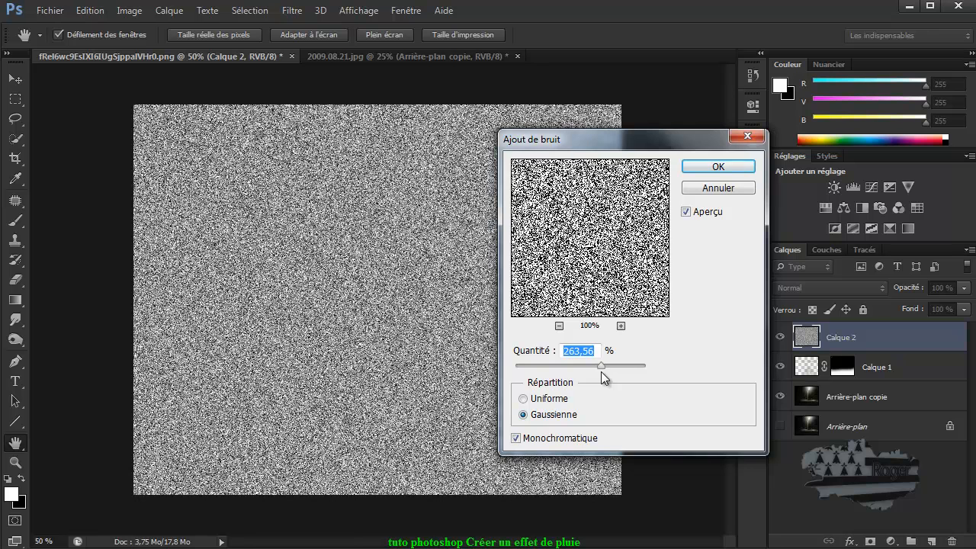
pyautogui.moveTo(602, 368); pyautogui.dragTo(573, 365)
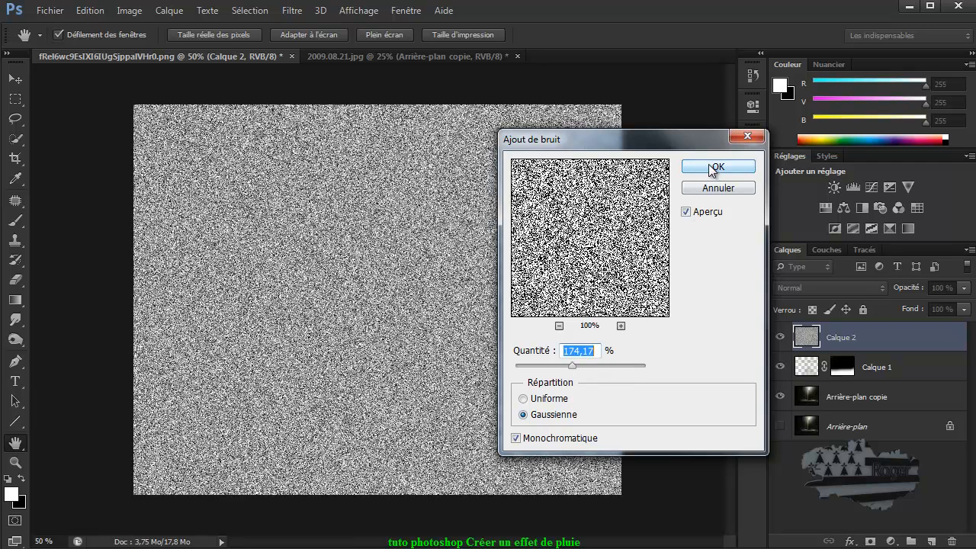
pyautogui.click(717, 188)
pyautogui.press('b')
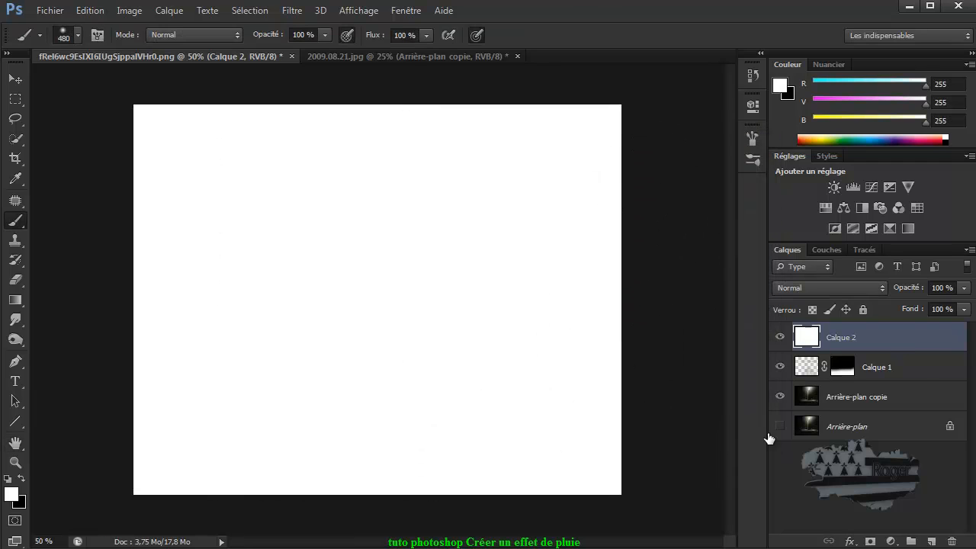
# Step: Convert Calque 2 to a smart object and apply monochromatic Gaussian noise (Ajout de bruit) with an amount of 268,27%
pyautogui.rightClick(911, 332)
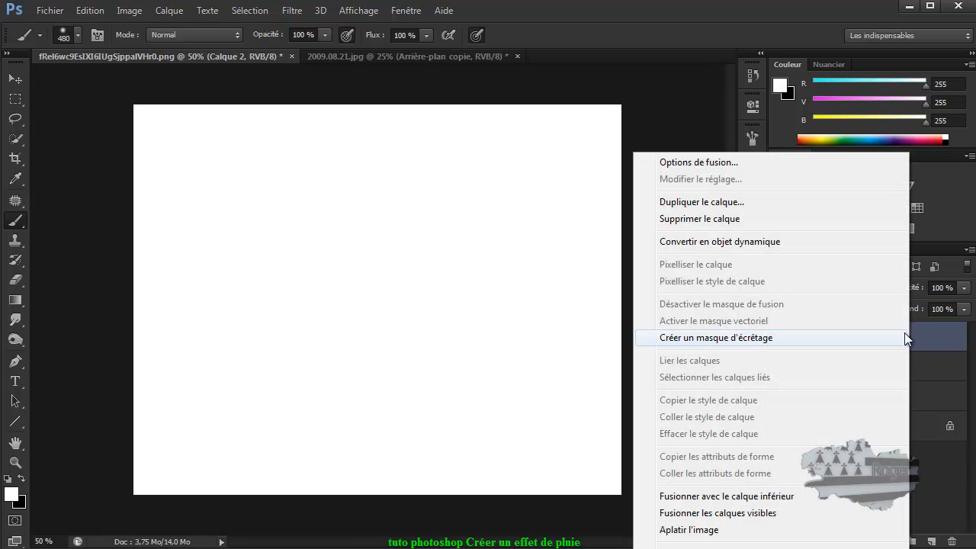
pyautogui.click(761, 243)
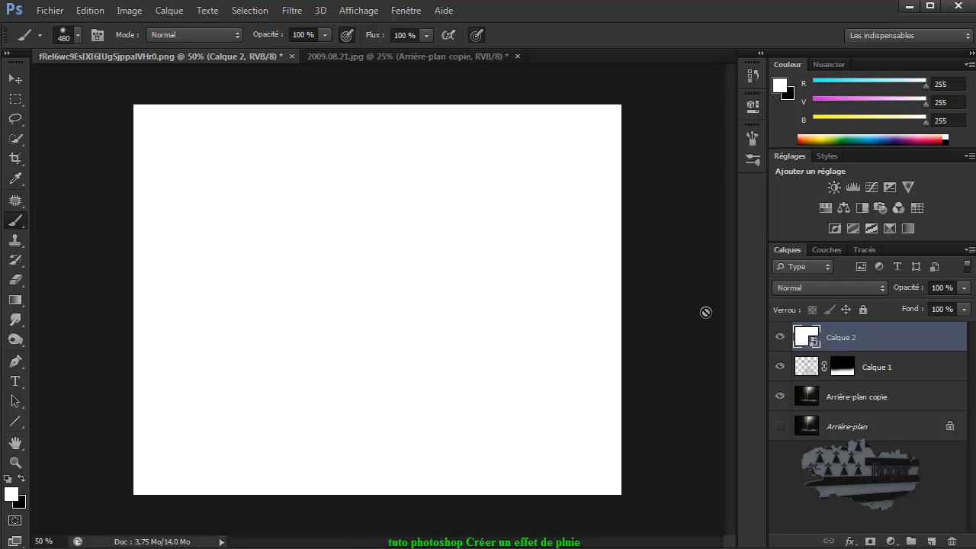
pyautogui.click(292, 11)
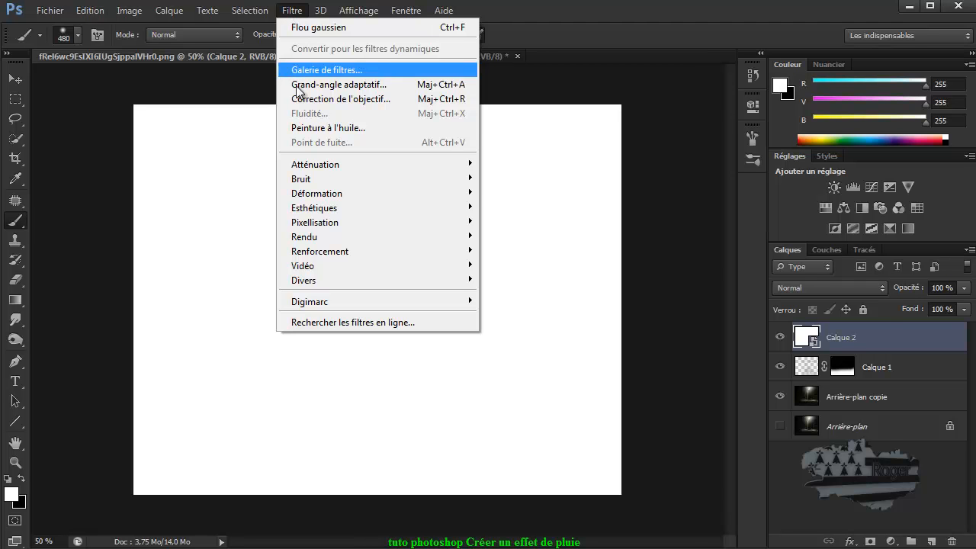
pyautogui.moveTo(319, 165)
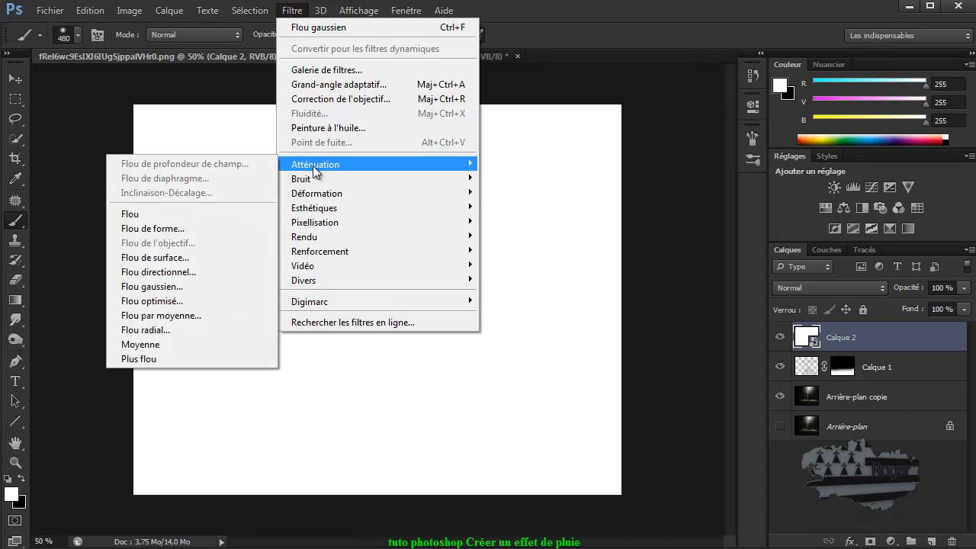
pyautogui.click(217, 176)
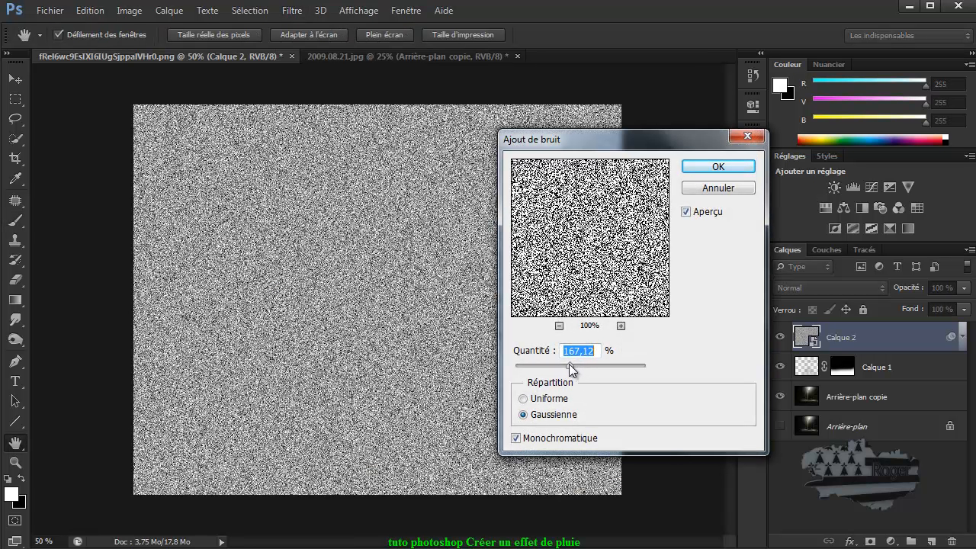
pyautogui.moveTo(561, 362); pyautogui.dragTo(603, 369)
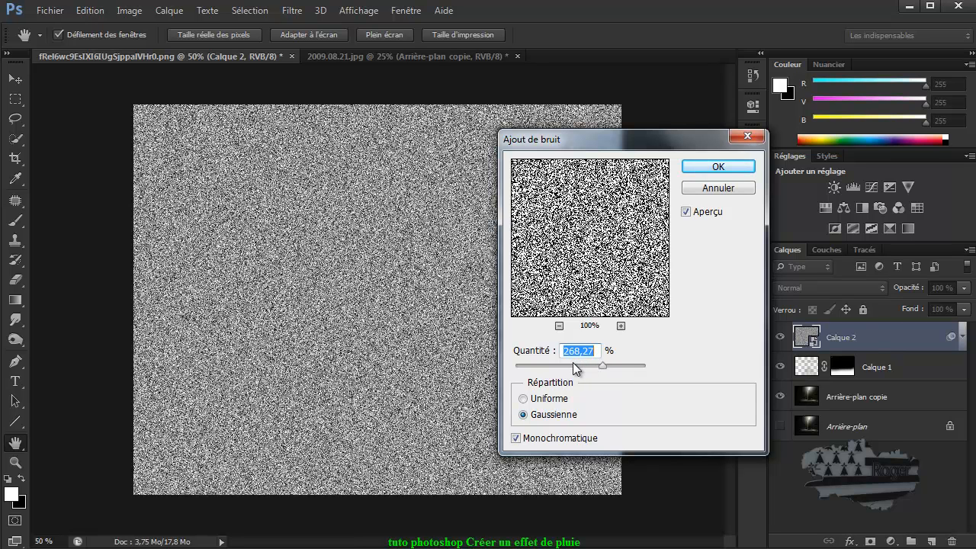
pyautogui.click(705, 169)
pyautogui.press('b')
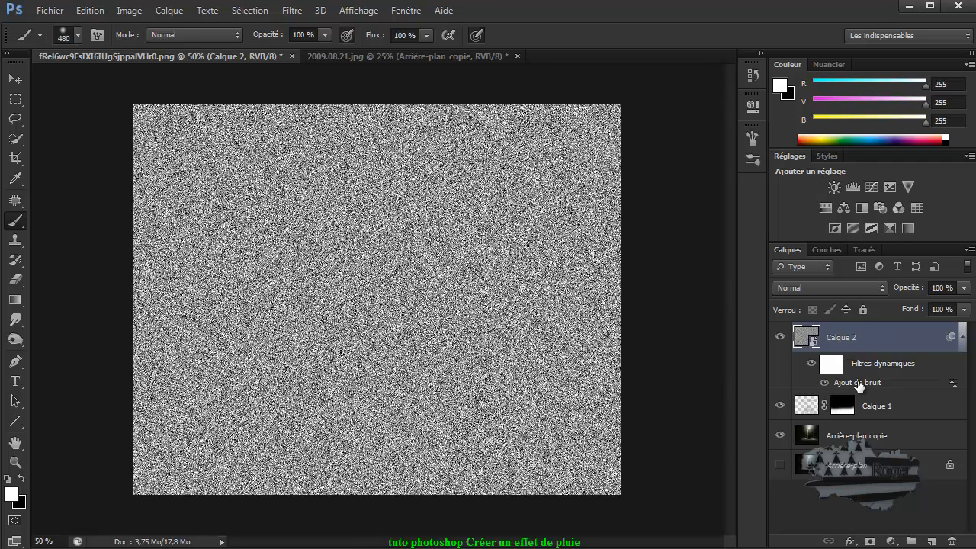
pyautogui.doubleClick(859, 384)
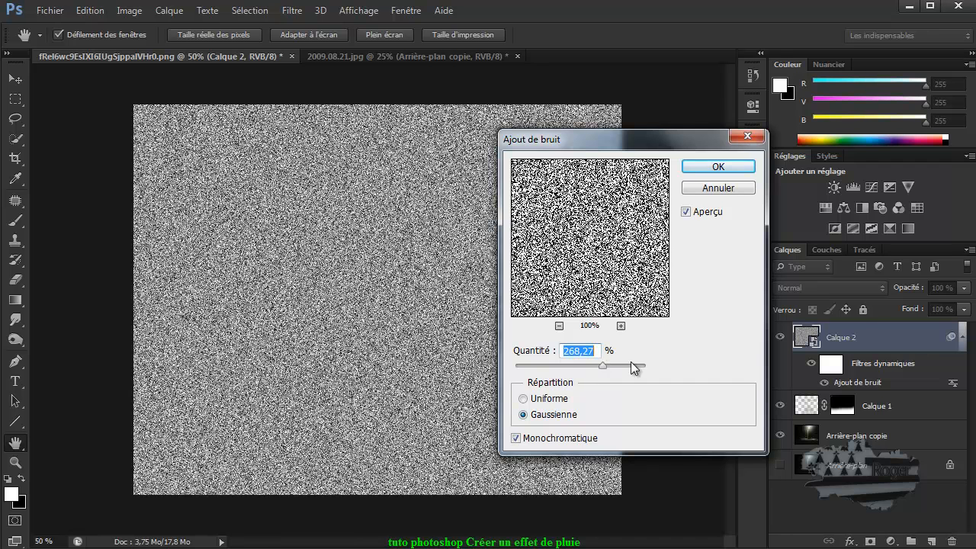
pyautogui.click(719, 188)
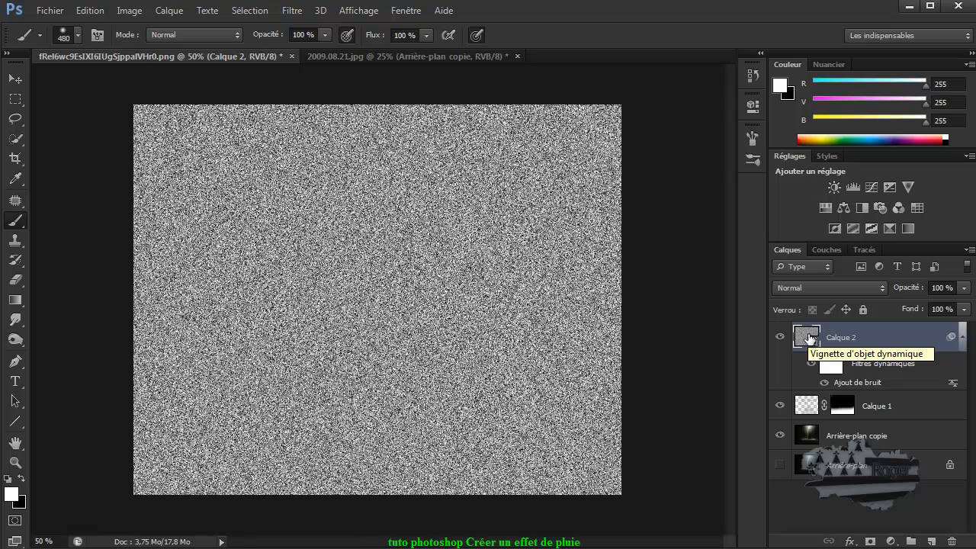
# Step: Apply a Flou directionnel filter to Calque 2 with an angle of 69° and a distance of 68 pixels
pyautogui.click(291, 11)
pyautogui.moveTo(316, 163)
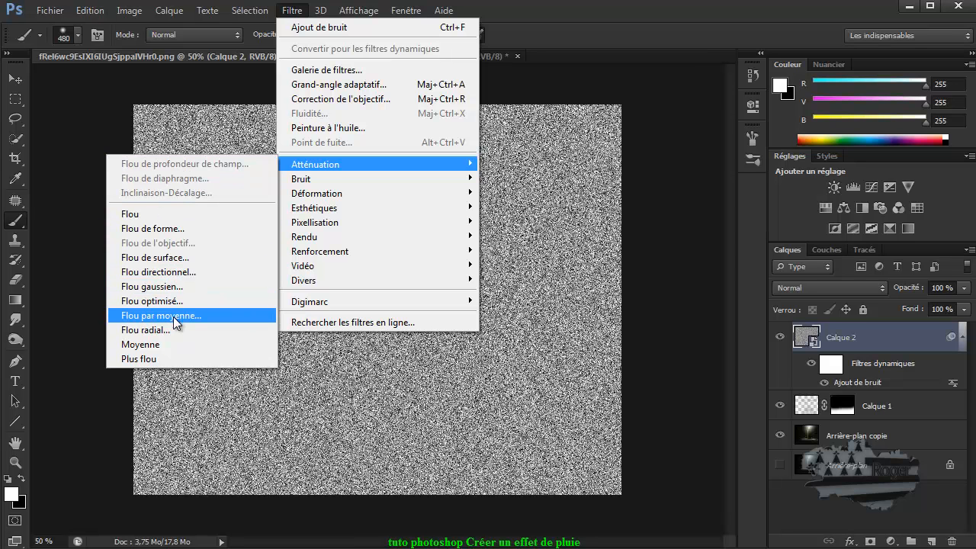
pyautogui.click(173, 272)
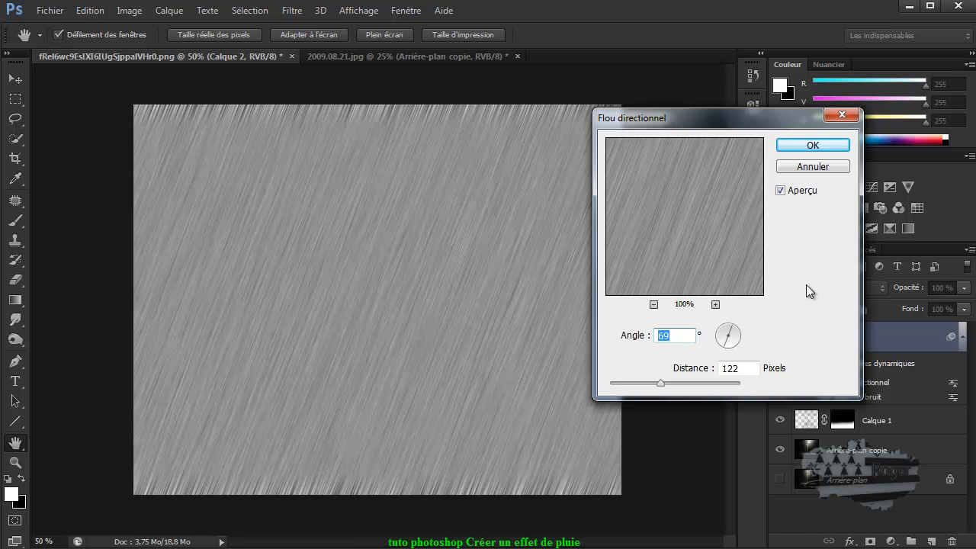
pyautogui.moveTo(660, 384)
pyautogui.mouseDown()
pyautogui.moveTo(703, 381)
pyautogui.moveTo(648, 389)
pyautogui.mouseUp()
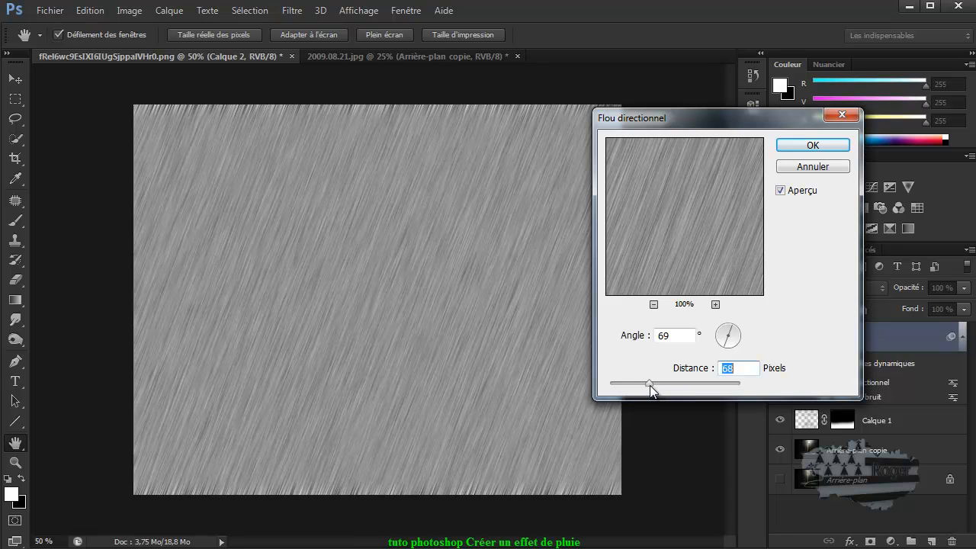
pyautogui.click(813, 146)
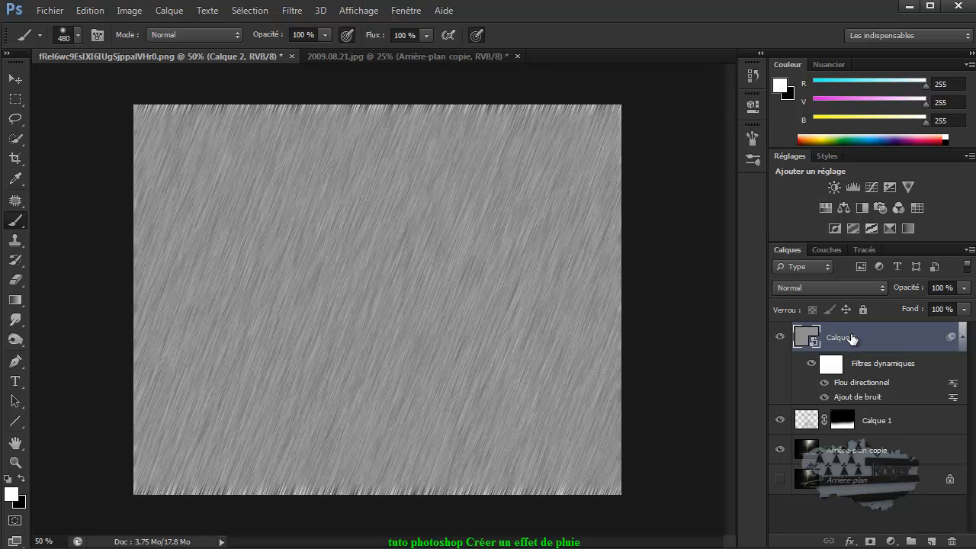
# Step: Add a Niveaux adjustment layer above Calque 2 with input levels of 146 for black and 232 for white
pyautogui.click(851, 187)
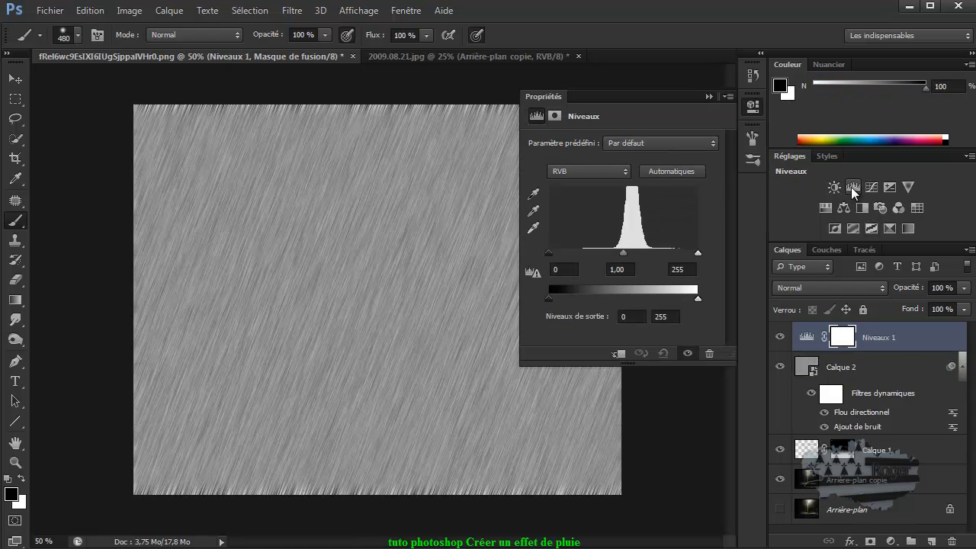
pyautogui.moveTo(549, 251); pyautogui.dragTo(633, 252)
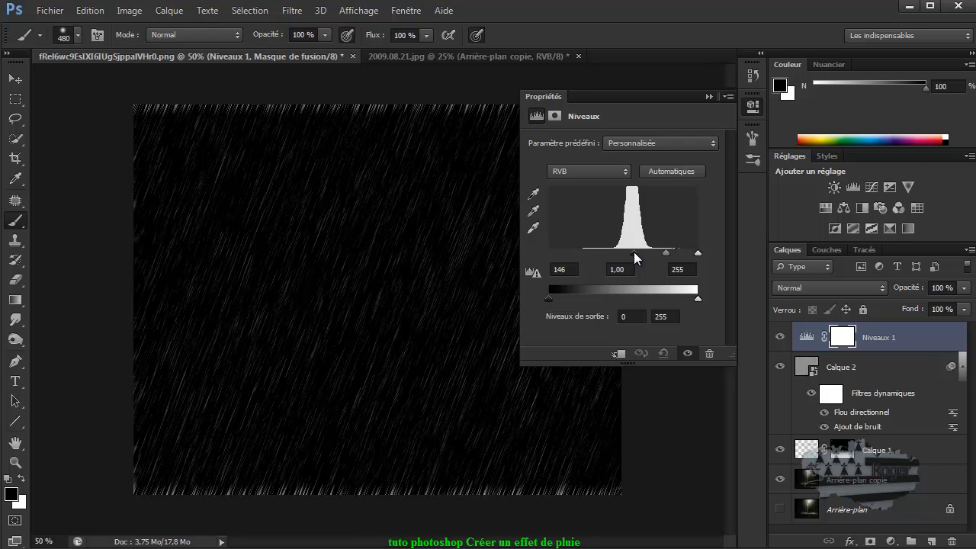
pyautogui.moveTo(697, 252)
pyautogui.mouseDown()
pyautogui.moveTo(663, 257)
pyautogui.moveTo(680, 261)
pyautogui.mouseUp()
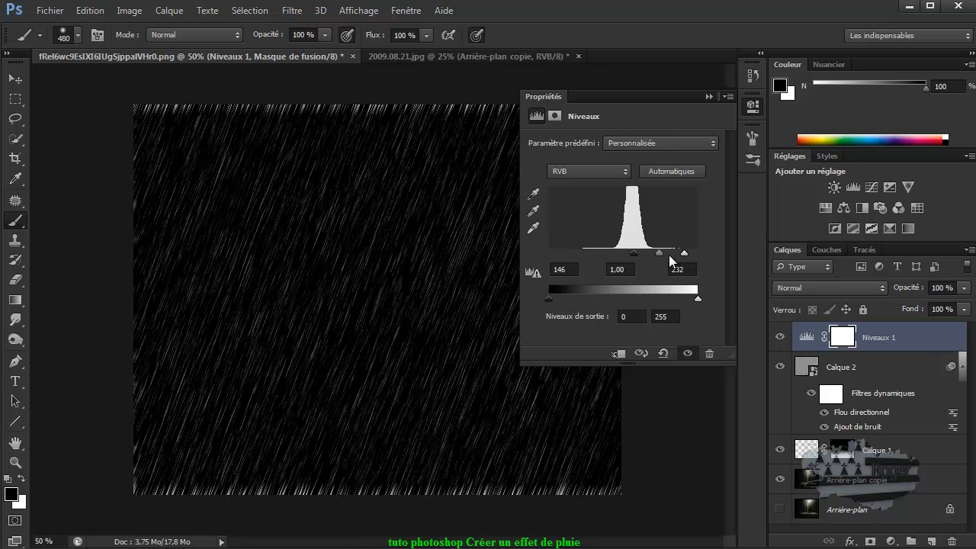
# Step: Clip the Niveaux 1 adjustment layer to Calque 2 and close its properties
pyautogui.click(618, 355)
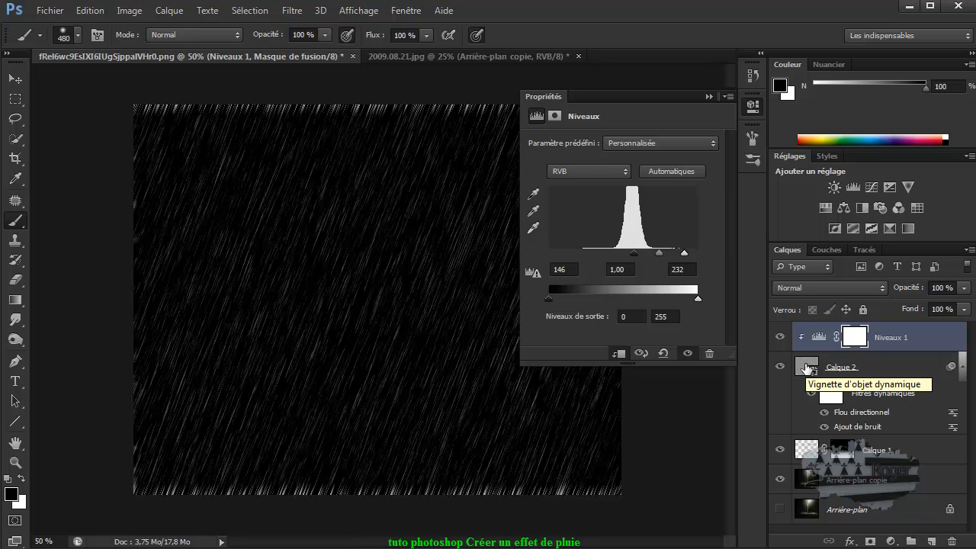
pyautogui.click(706, 93)
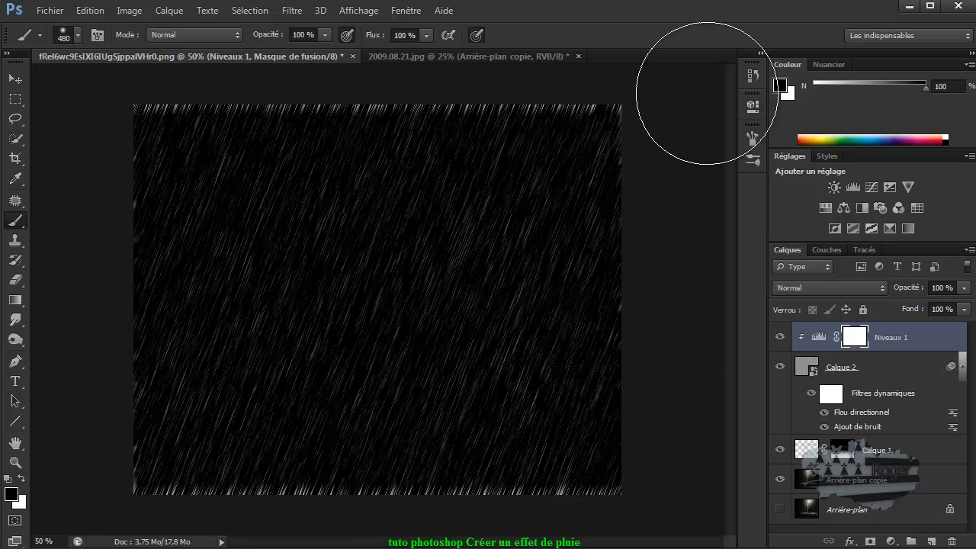
pyautogui.click(842, 286)
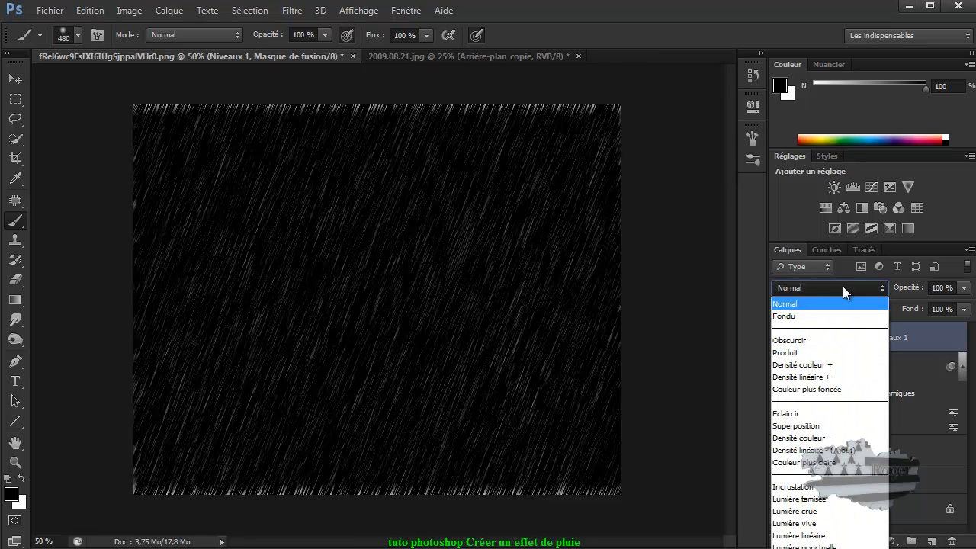
pyautogui.click(842, 427)
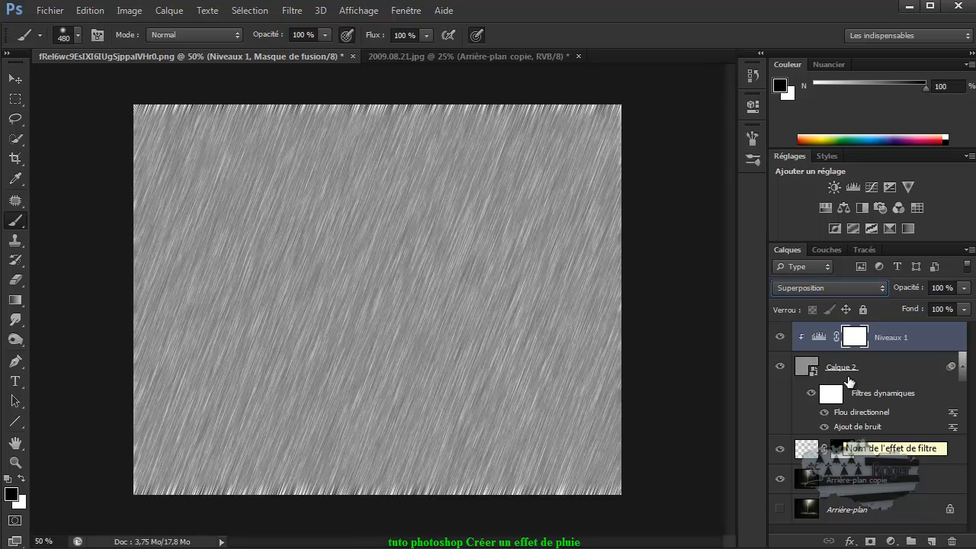
pyautogui.click(800, 289)
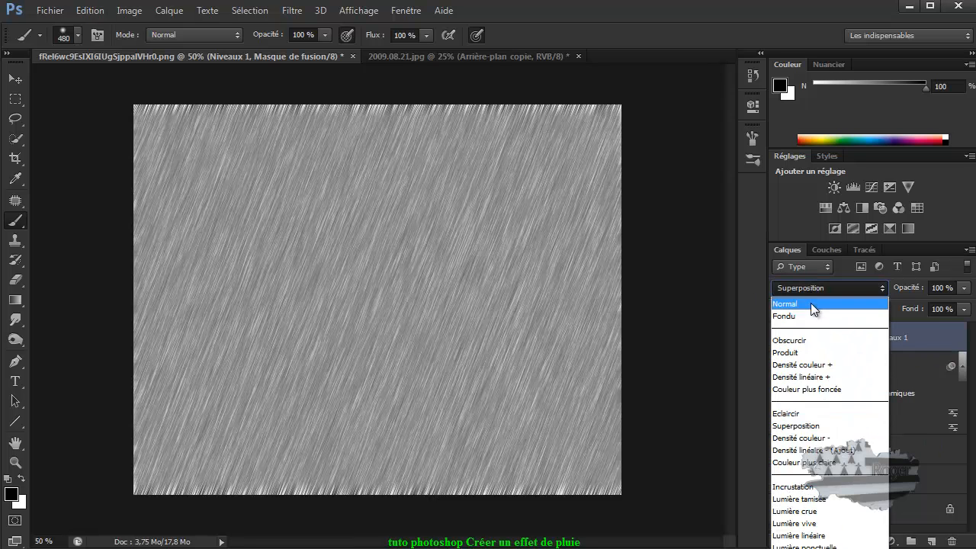
pyautogui.click(810, 306)
# Step: Set the blend mode of Calque 2 to Superposition
pyautogui.click(811, 368)
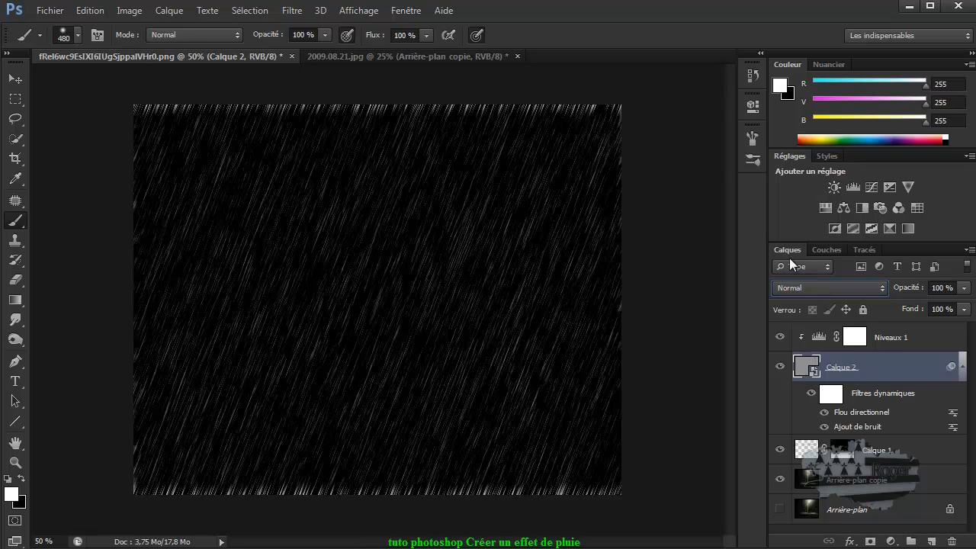
pyautogui.click(830, 292)
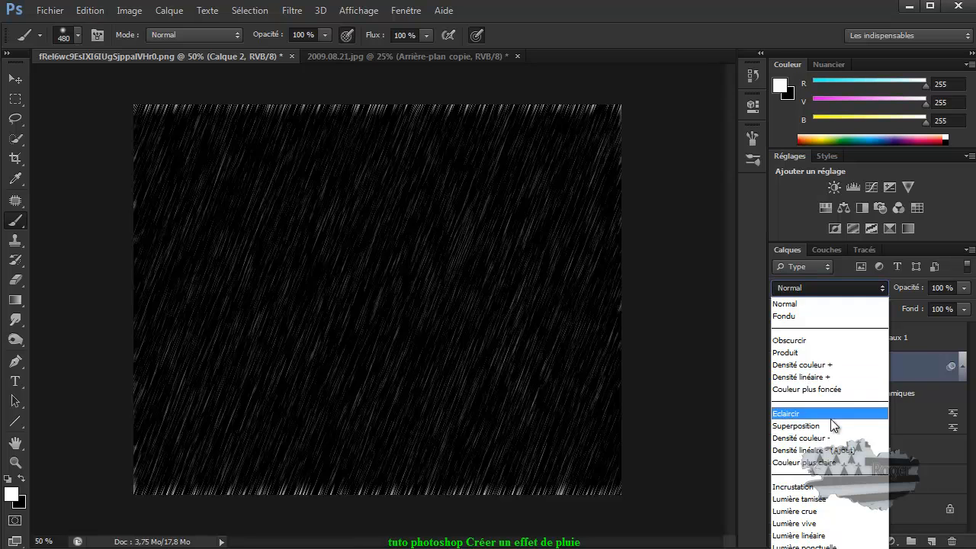
pyautogui.click(830, 421)
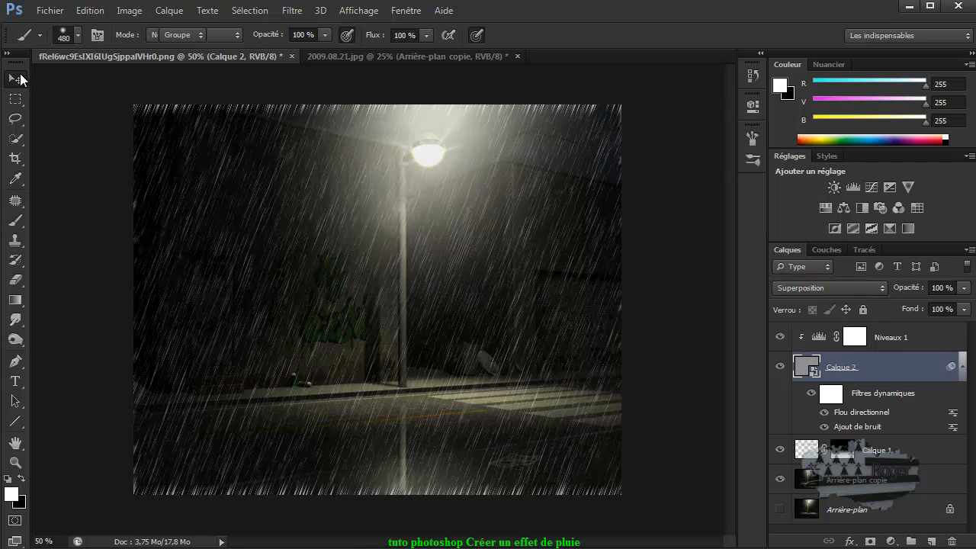
# Step: Stretch Calque 2 slightly beyond all four canvas edges, to about 104% width and 107.6% height, and apply the transformation
pyautogui.click(17, 80)
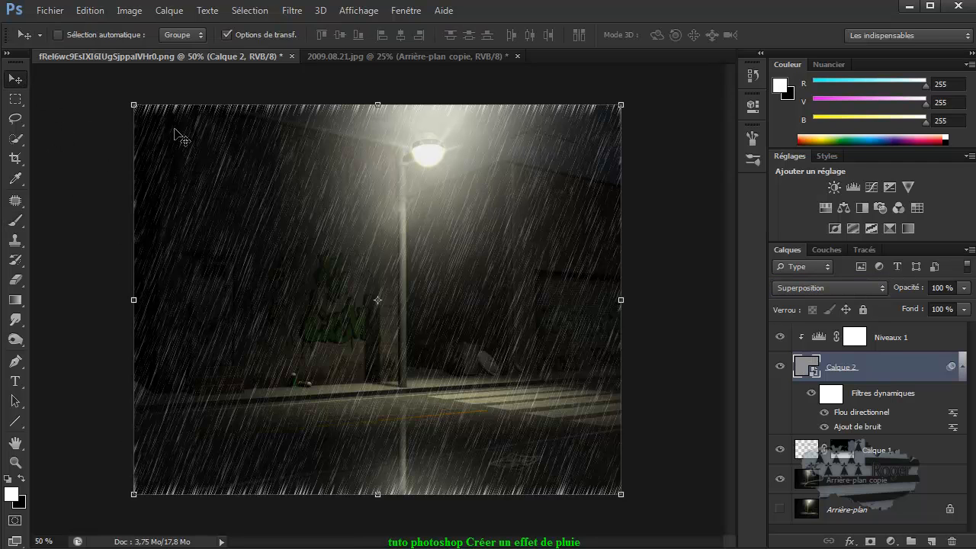
pyautogui.click(378, 101)
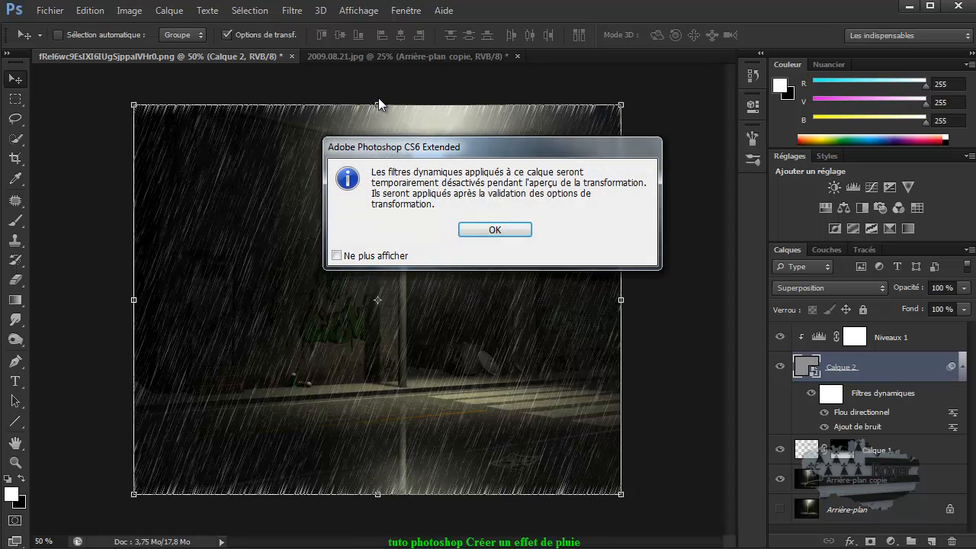
pyautogui.click(488, 231)
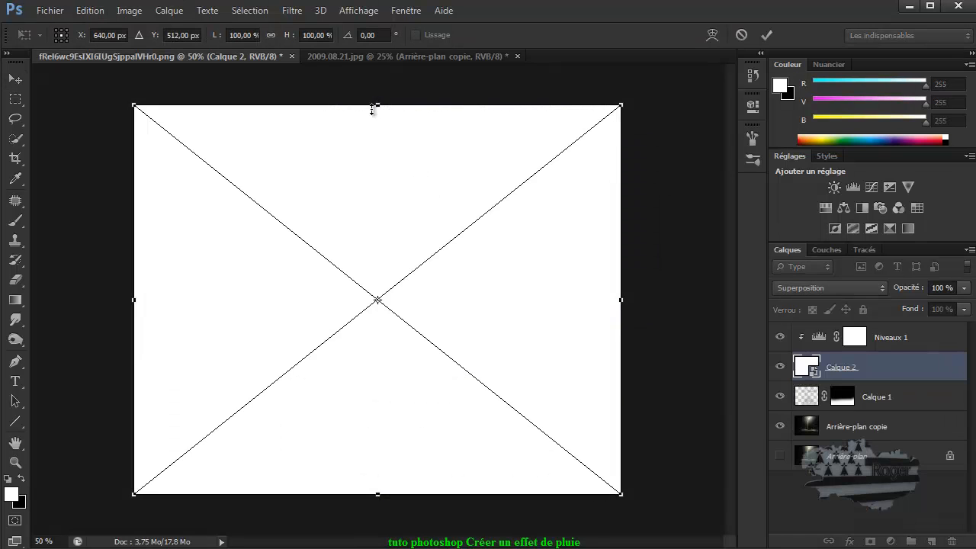
pyautogui.moveTo(379, 104); pyautogui.dragTo(379, 91)
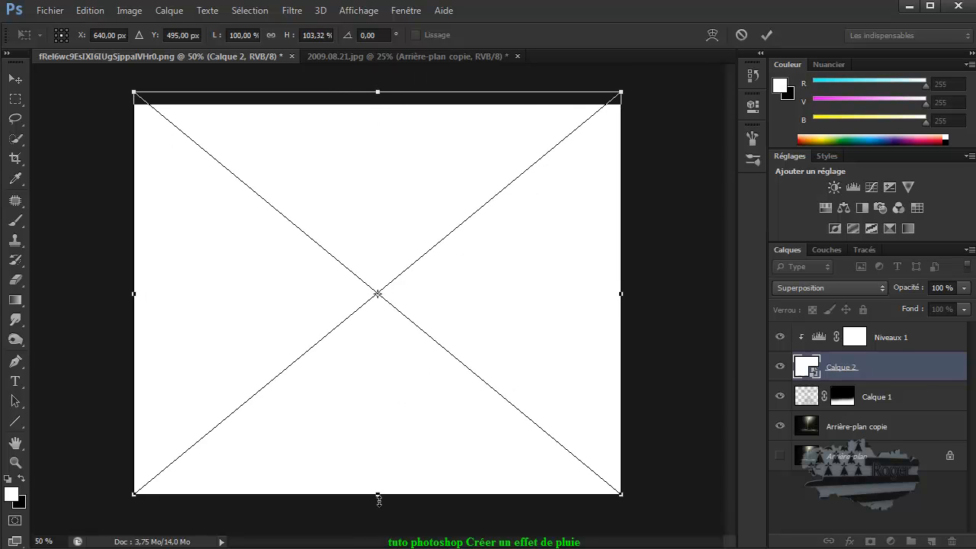
pyautogui.moveTo(379, 497); pyautogui.dragTo(379, 513)
pyautogui.moveTo(133, 306); pyautogui.dragTo(123, 304)
pyautogui.moveTo(625, 291); pyautogui.dragTo(634, 290)
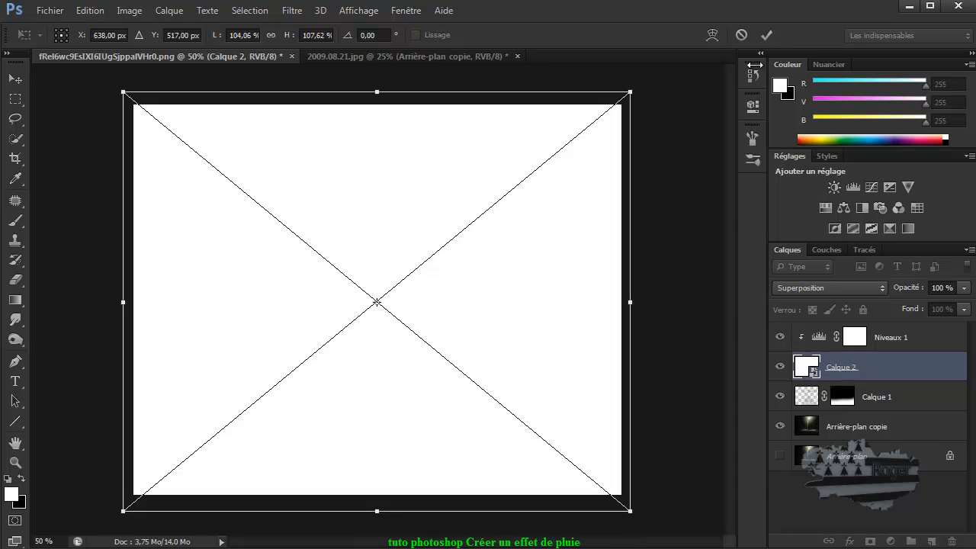
pyautogui.click(768, 35)
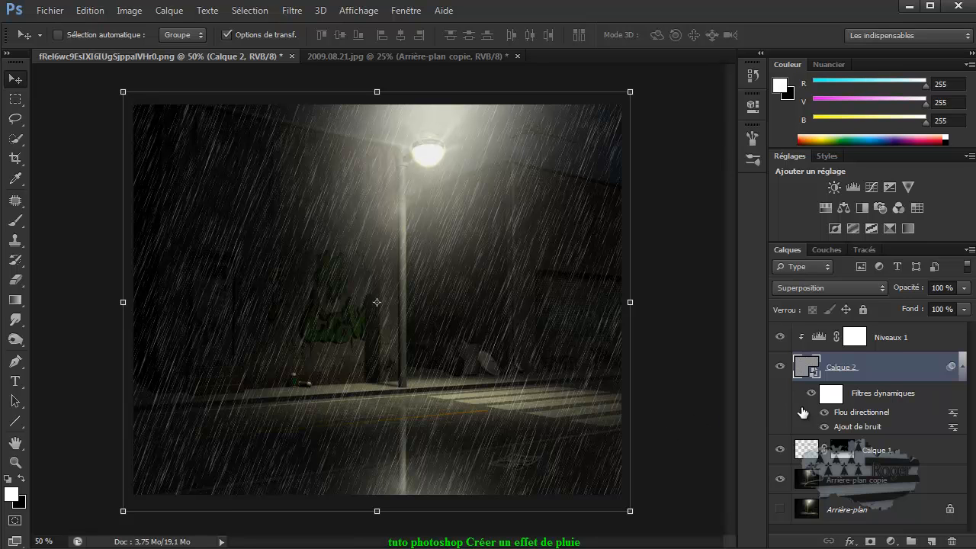
# Step: Apply a Flou gaussien filter with a radius of 0,8 pixels to Calque 2
pyautogui.click(291, 11)
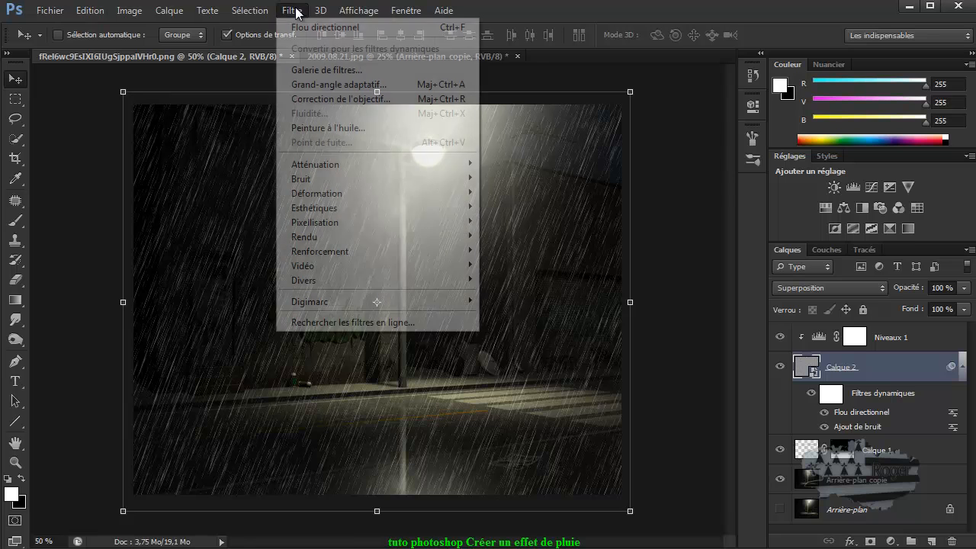
pyautogui.moveTo(329, 165)
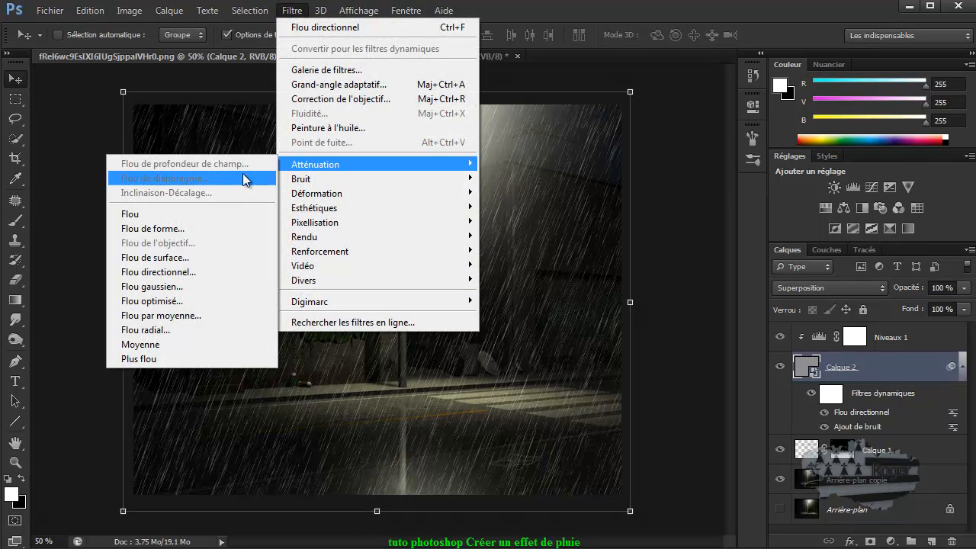
pyautogui.click(173, 285)
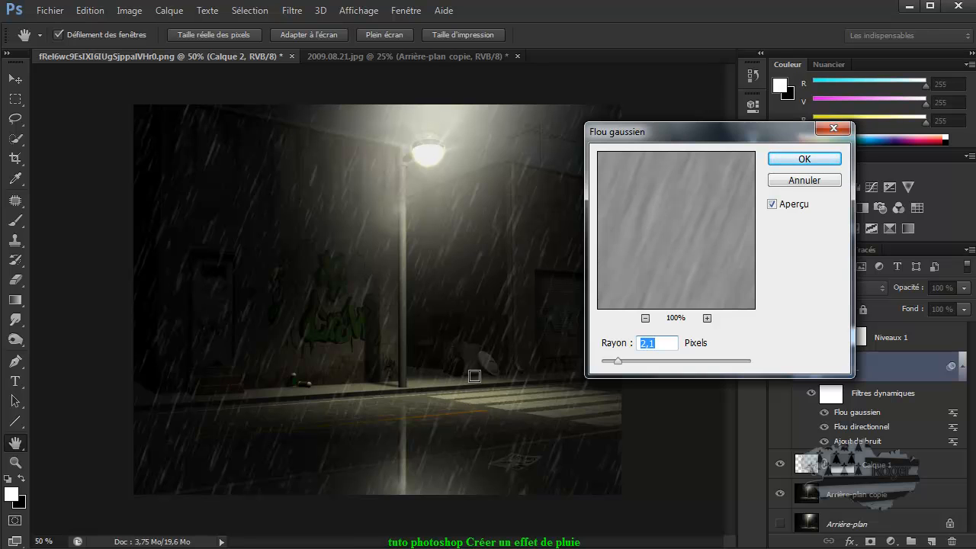
pyautogui.moveTo(615, 361); pyautogui.dragTo(609, 361)
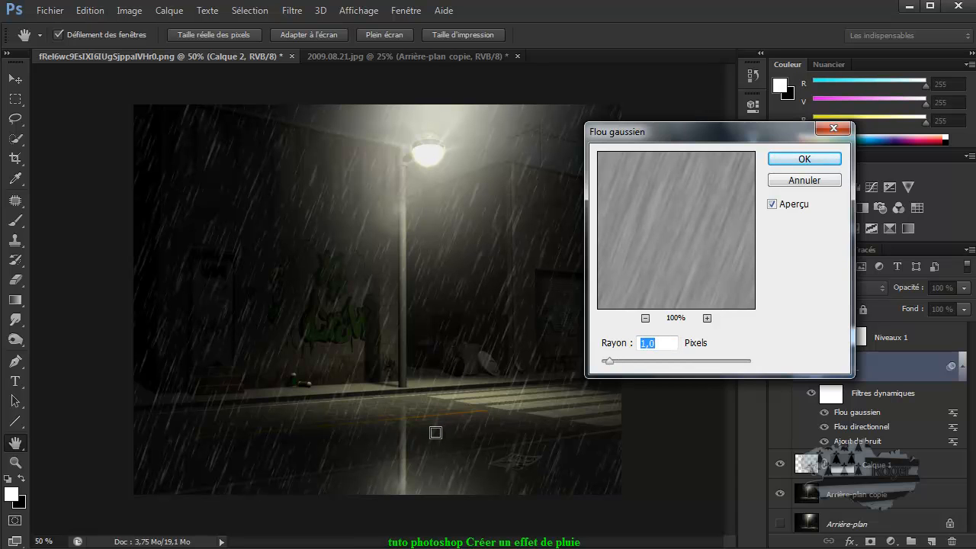
pyautogui.moveTo(608, 360); pyautogui.dragTo(607, 361)
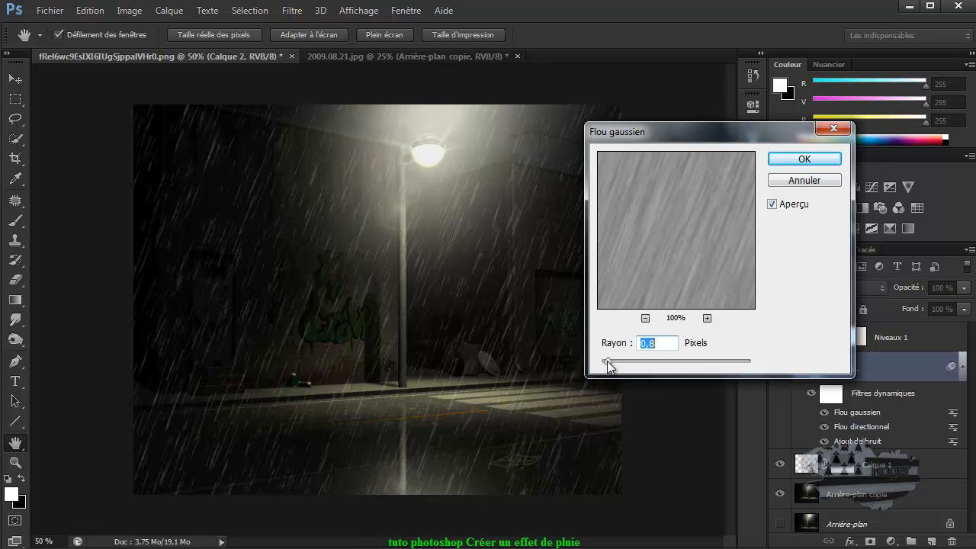
pyautogui.click(804, 159)
pyautogui.press('v')
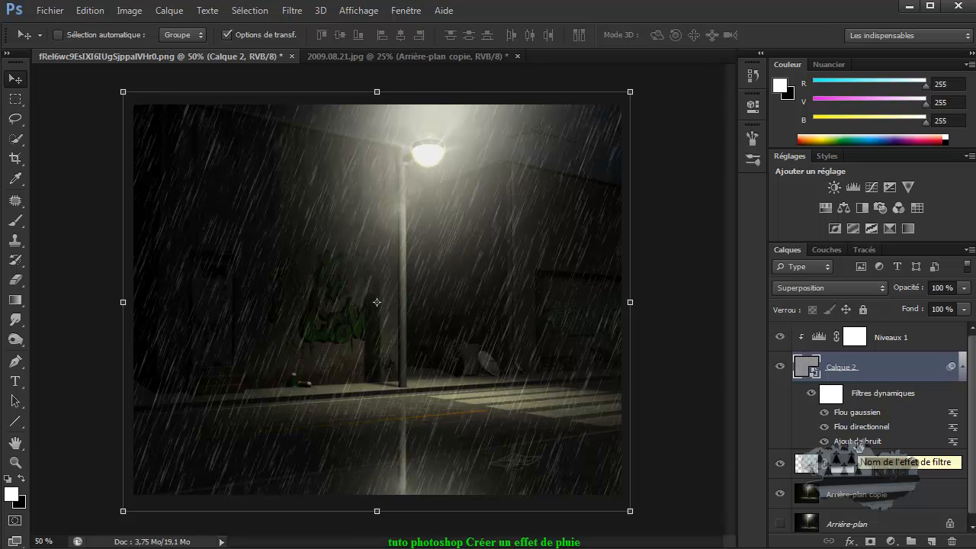
# Step: Change the Ajout de bruit smart filter on Calque 2 to an amount of 400%
pyautogui.doubleClick(857, 442)
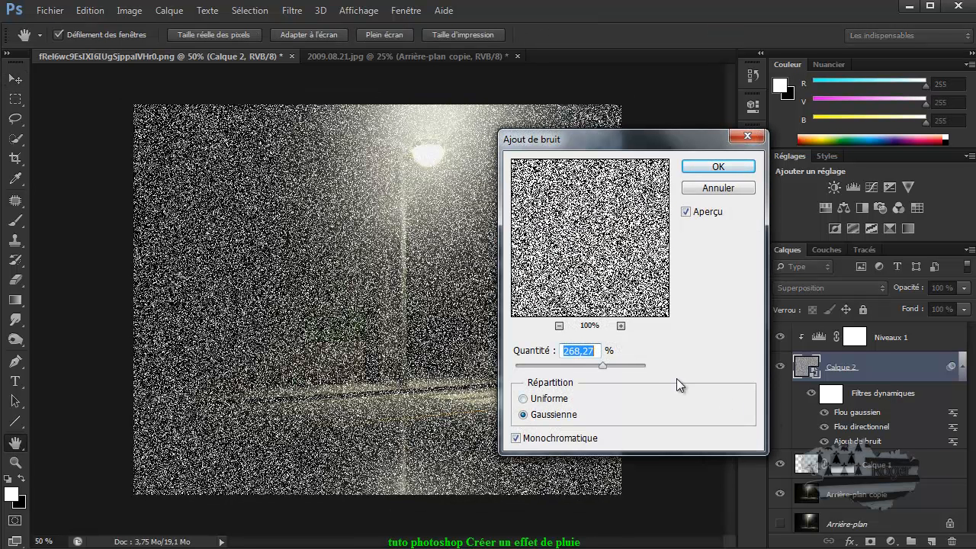
pyautogui.moveTo(601, 365); pyautogui.dragTo(535, 365)
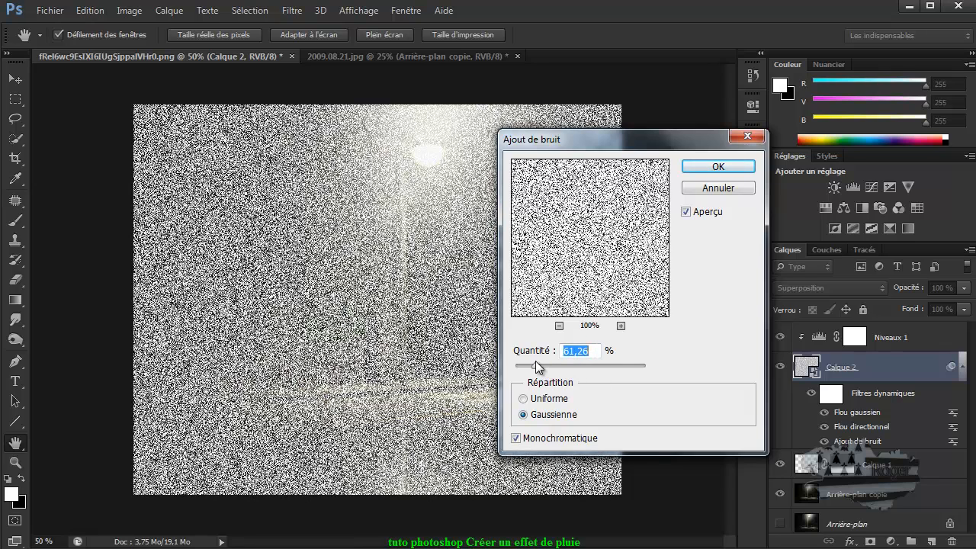
pyautogui.moveTo(535, 366); pyautogui.dragTo(656, 365)
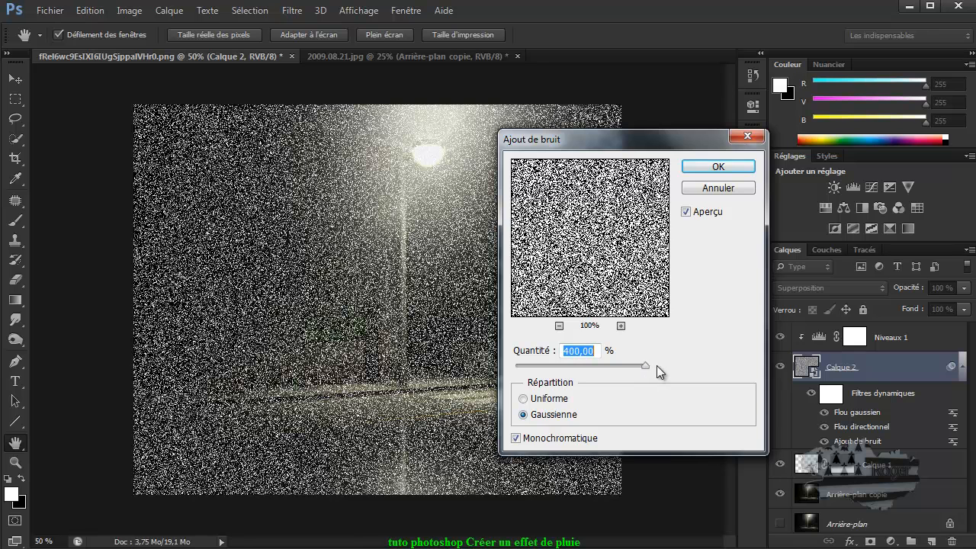
pyautogui.click(717, 167)
pyautogui.press('v')
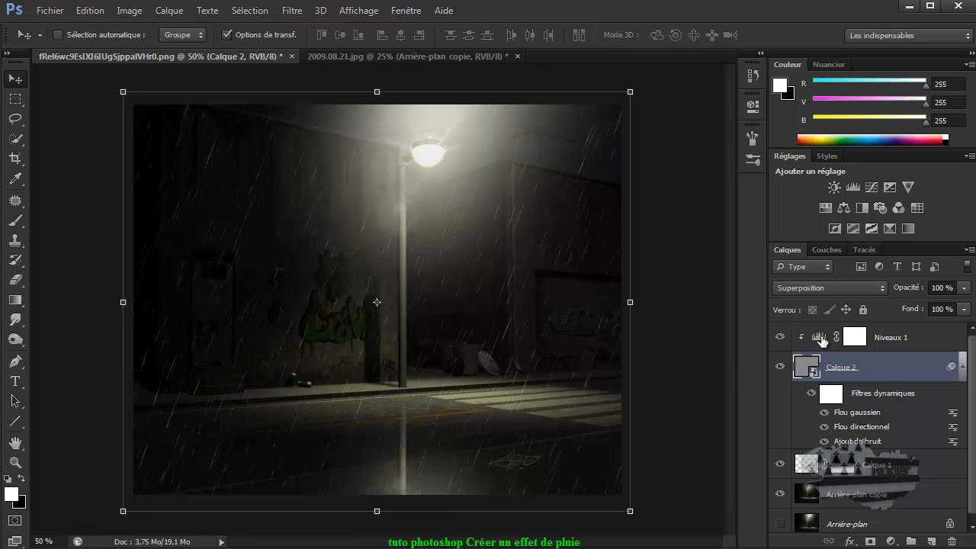
# Step: Set the Niveaux 1 input levels to 143 for black and 229 for white
pyautogui.doubleClick(819, 337)
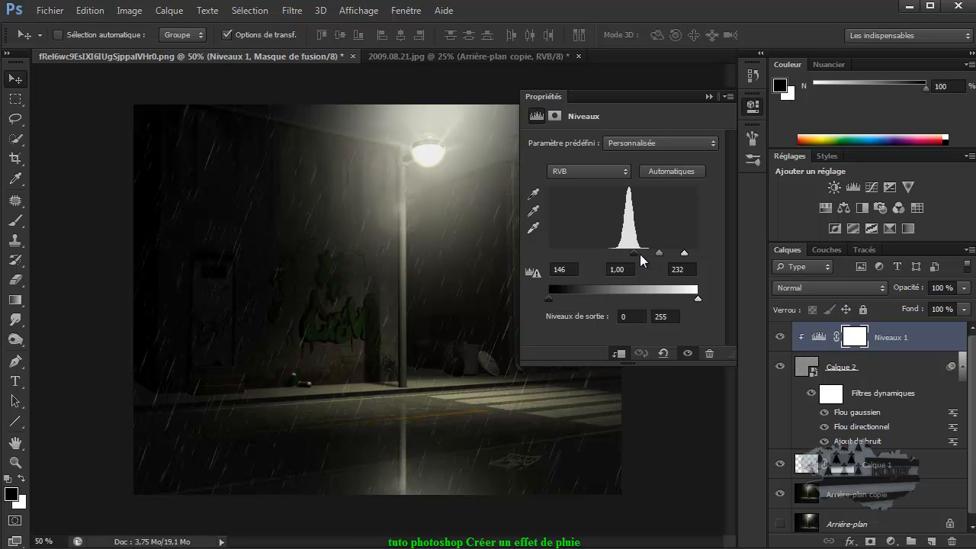
pyautogui.moveTo(682, 252); pyautogui.dragTo(670, 252)
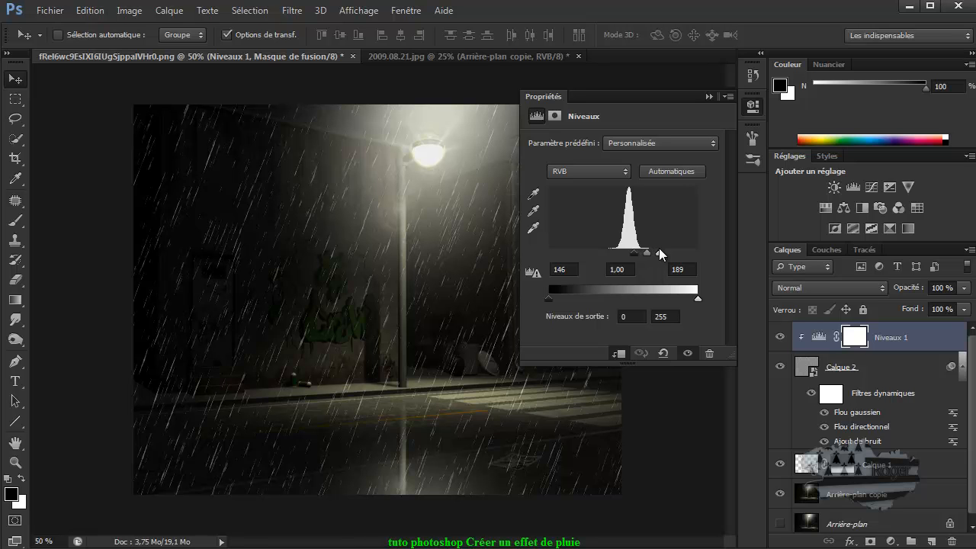
pyautogui.moveTo(634, 252); pyautogui.dragTo(632, 253)
pyautogui.moveTo(668, 260); pyautogui.dragTo(678, 259)
pyautogui.click(708, 96)
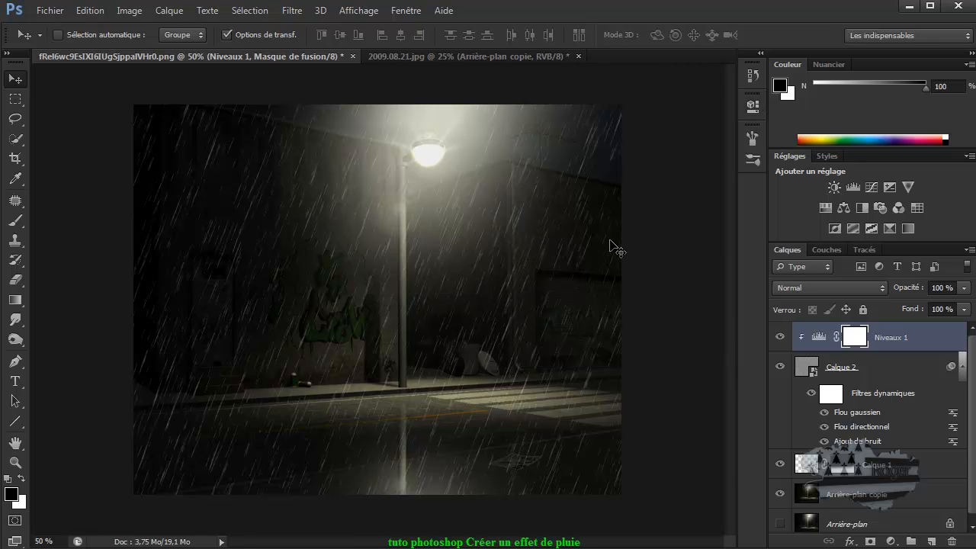
# Step: Set the Ajout de bruit amount on Calque 2 to 294,14%
pyautogui.doubleClick(861, 442)
pyautogui.click(610, 365)
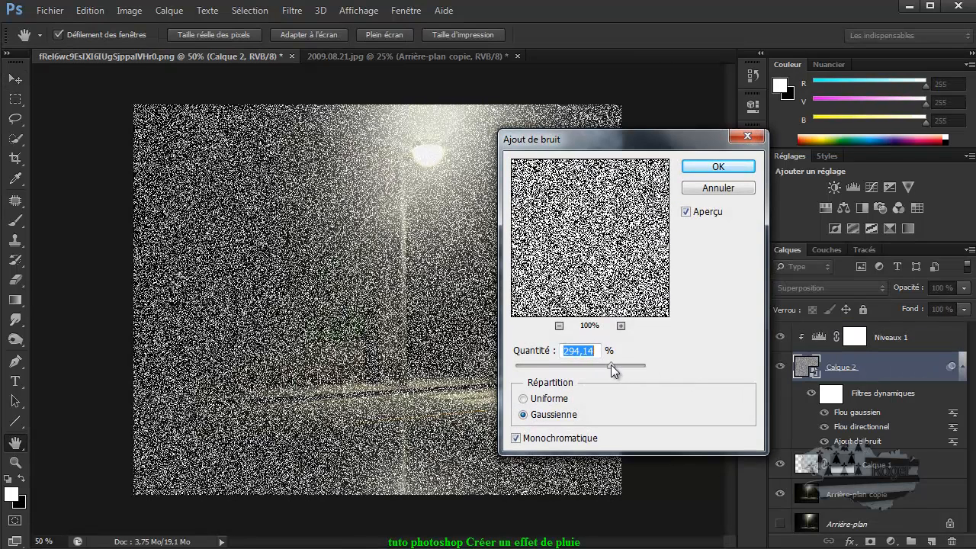
pyautogui.click(721, 168)
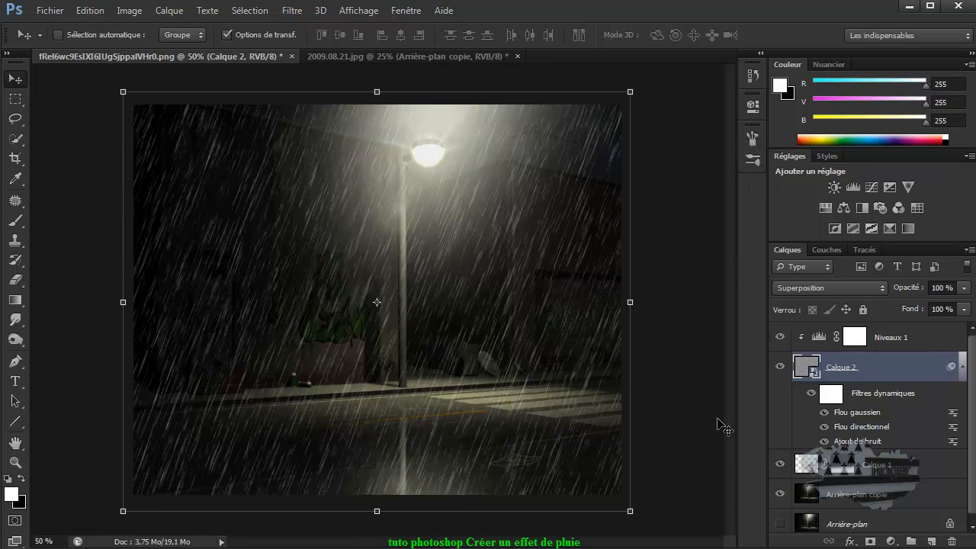
# Step: Set the Niveaux 1 white input level to 245 and raise the black input level slightly to thin out the rain
pyautogui.doubleClick(819, 339)
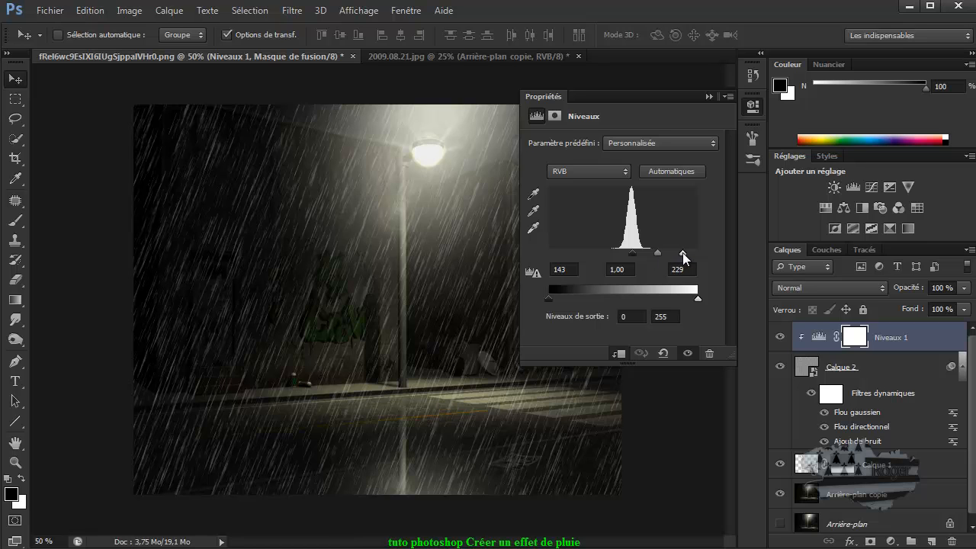
pyautogui.moveTo(687, 252); pyautogui.dragTo(691, 254)
pyautogui.moveTo(631, 257); pyautogui.dragTo(637, 258)
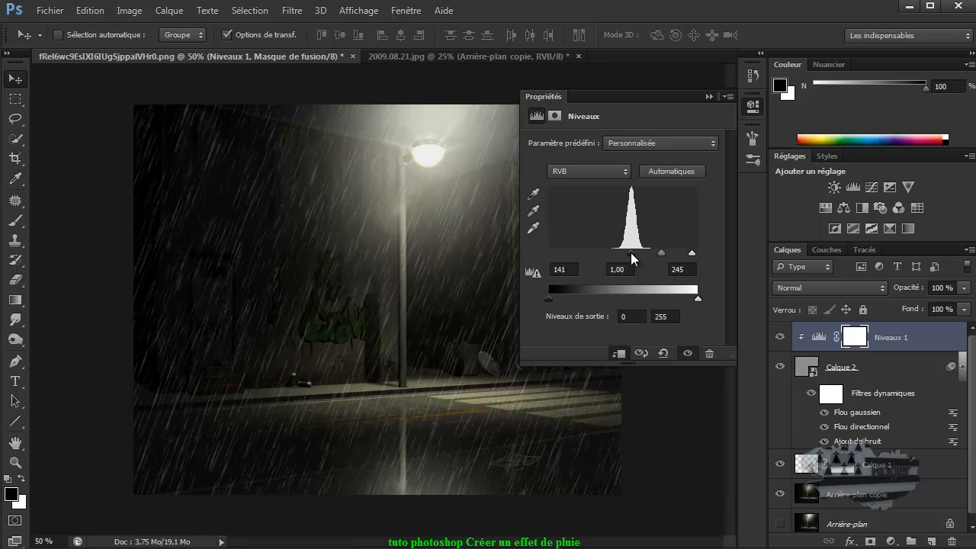
pyautogui.moveTo(631, 258); pyautogui.dragTo(636, 260)
pyautogui.moveTo(633, 256); pyautogui.dragTo(635, 257)
pyautogui.click(709, 97)
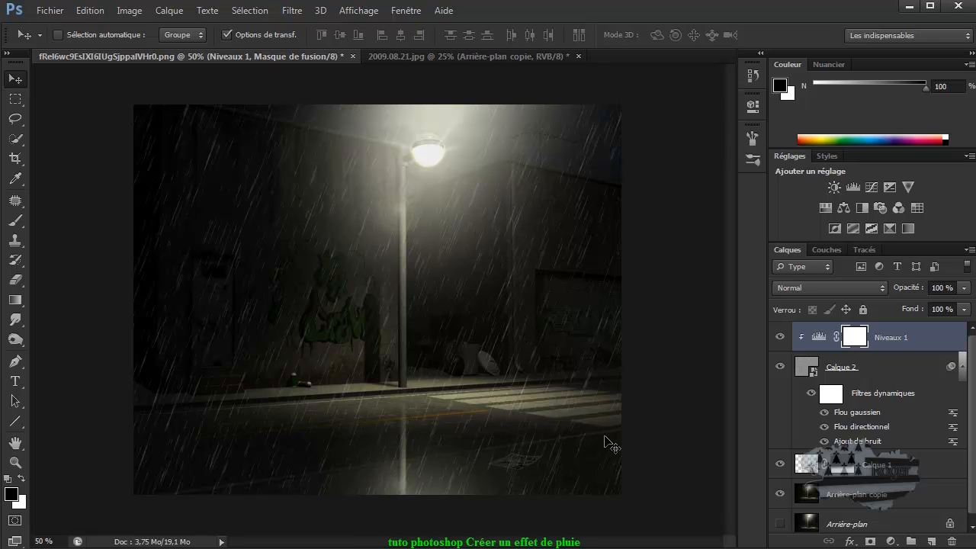
# Step: Lower the opacity of the Calque 1 reflection to 52%, collapse the smart filters of Calque 2 and deselect all layers
pyautogui.click(807, 468)
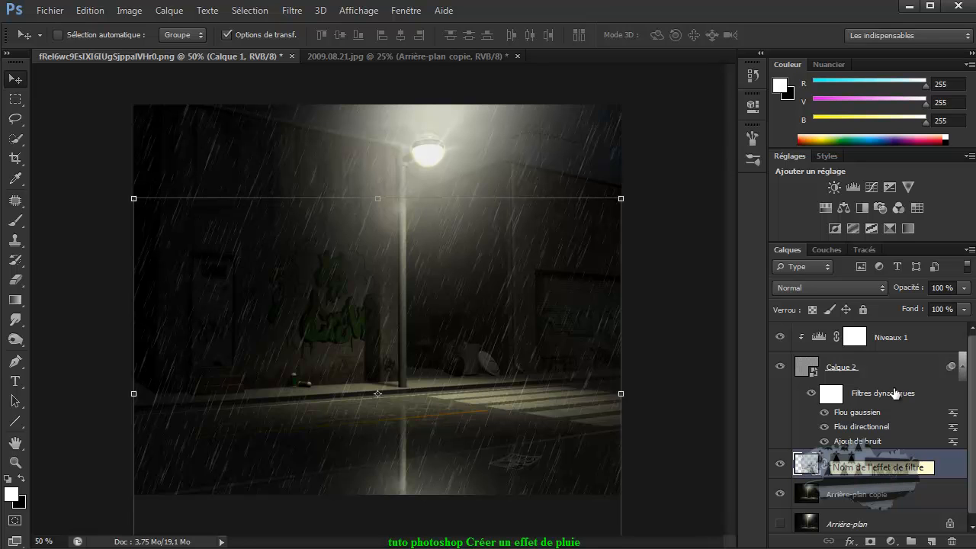
pyautogui.moveTo(911, 292); pyautogui.dragTo(875, 290)
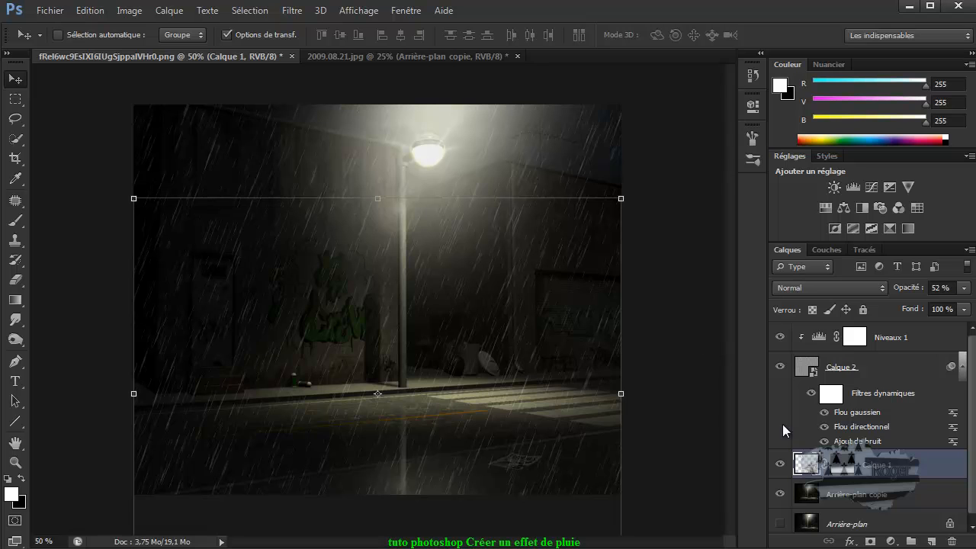
pyautogui.click(962, 367)
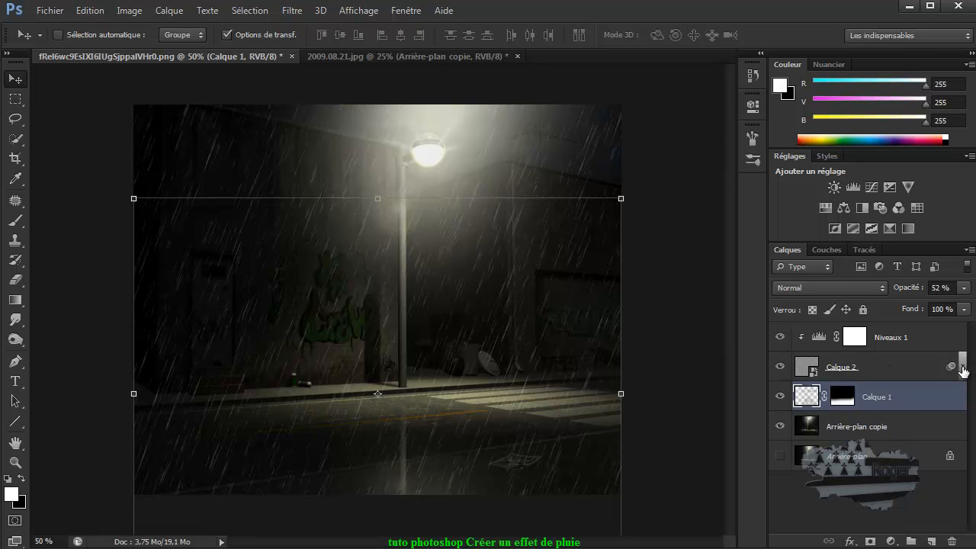
pyautogui.click(879, 509)
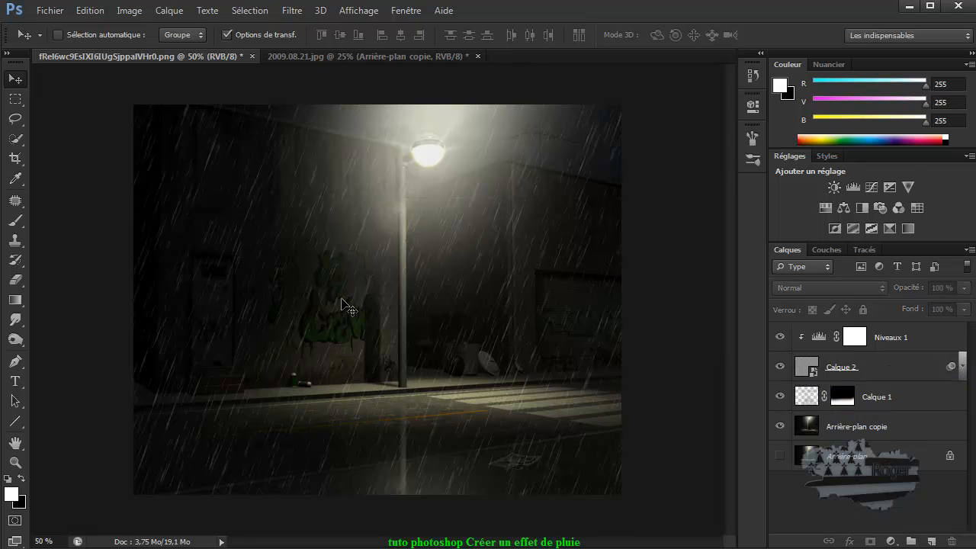